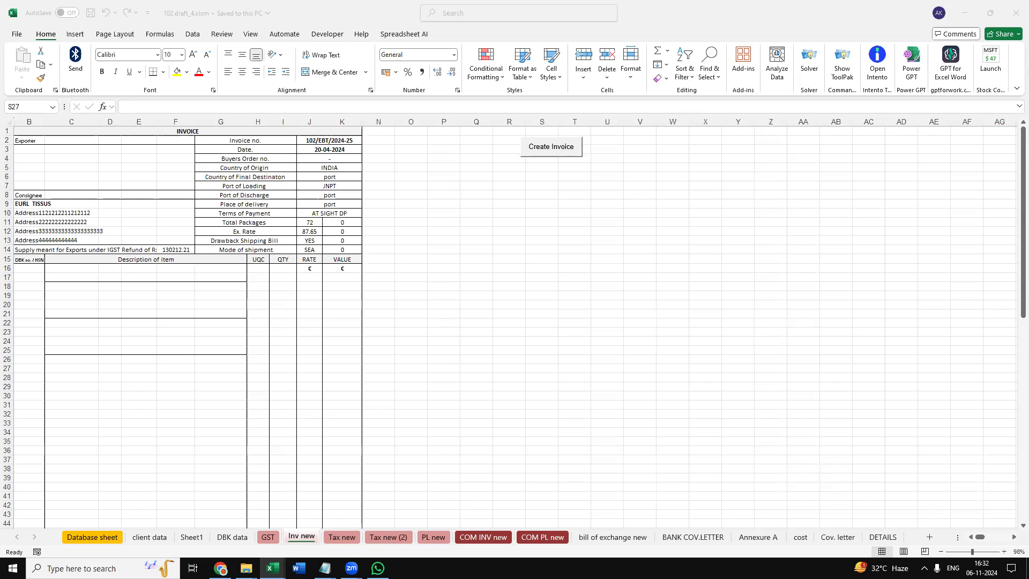
- Compare the item table headings on the Inv new sheet with the item list headings on the Database sheet
{"action": "left_click", "coordinate": [154, 261]}
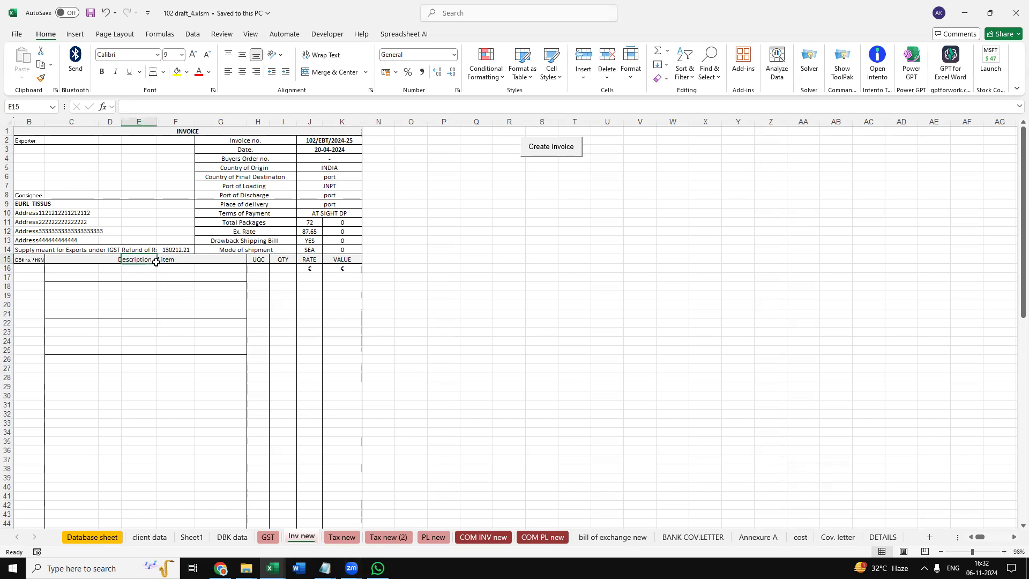
{"action": "key", "text": "Left"}
{"action": "key", "text": "Left"}
{"action": "key", "text": "Left"}
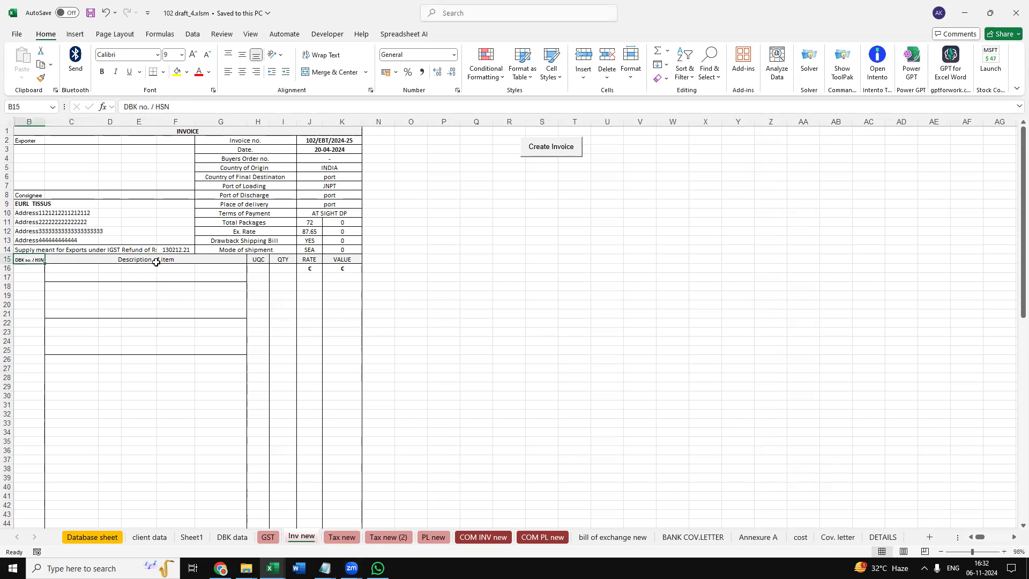
{"action": "left_click", "coordinate": [93, 537]}
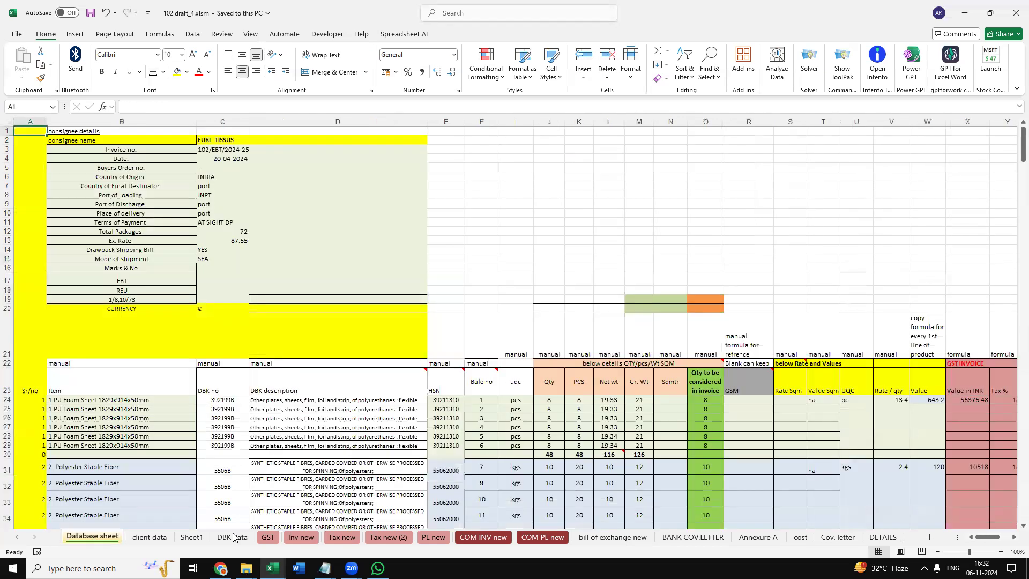
{"action": "left_click", "coordinate": [72, 385]}
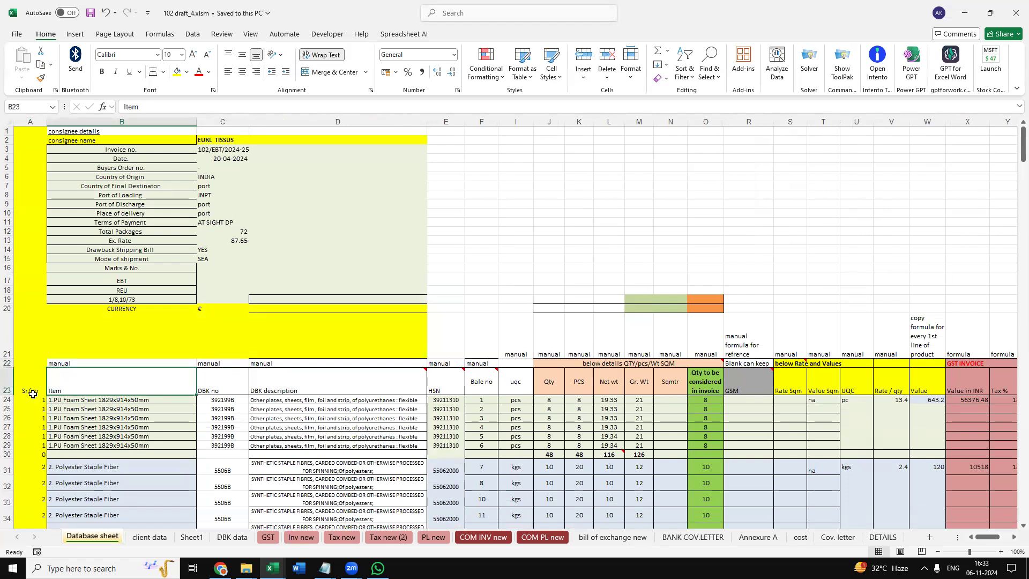
{"action": "left_click", "coordinate": [301, 536]}
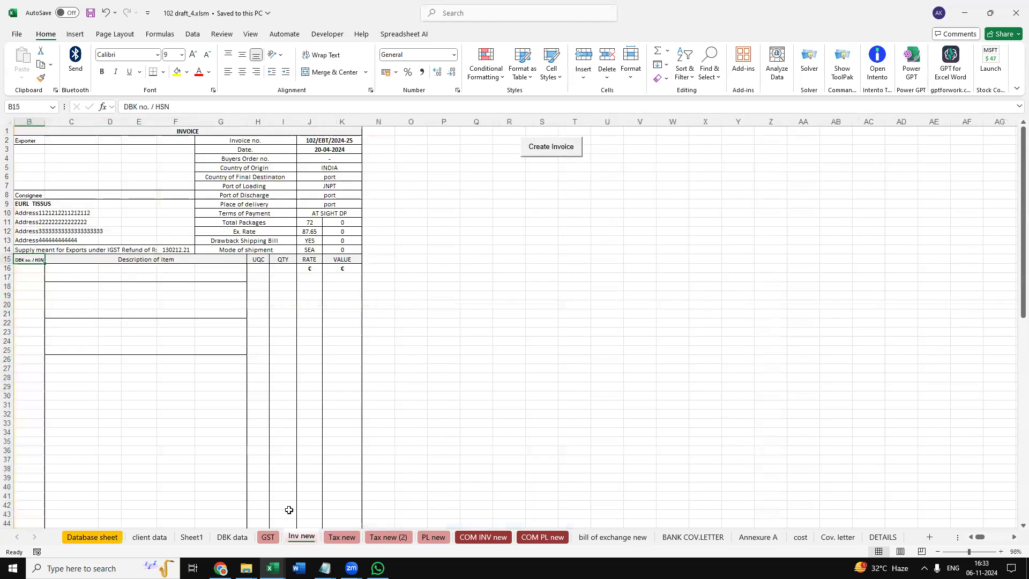
{"action": "left_click", "coordinate": [83, 537]}
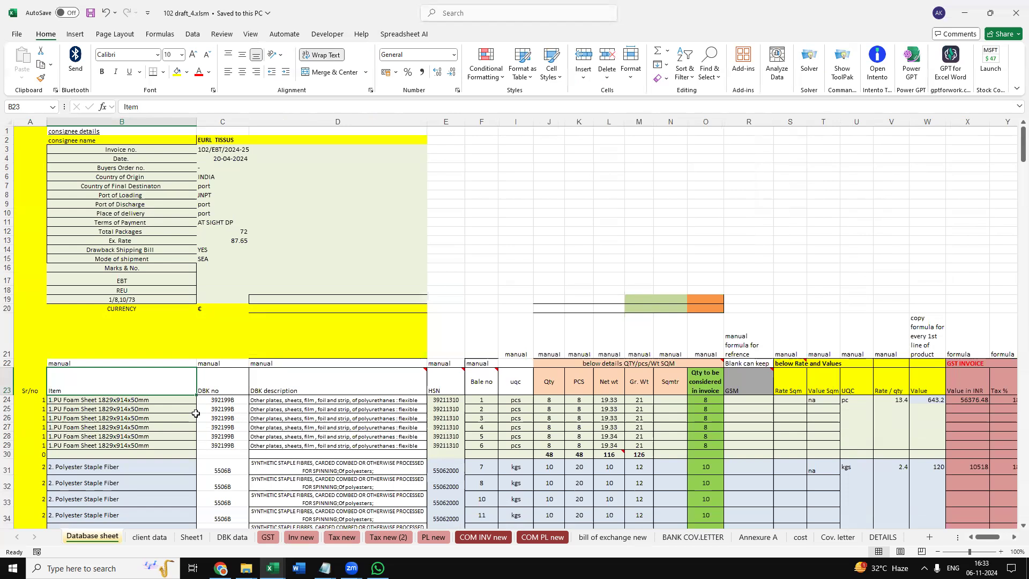
- Review how the PU Foam Sheet and Polyester Staple Fiber items are grouped in the Database sheet's Item column
{"action": "scroll", "coordinate": [195, 413], "scroll_direction": "down", "scroll_amount": 2}
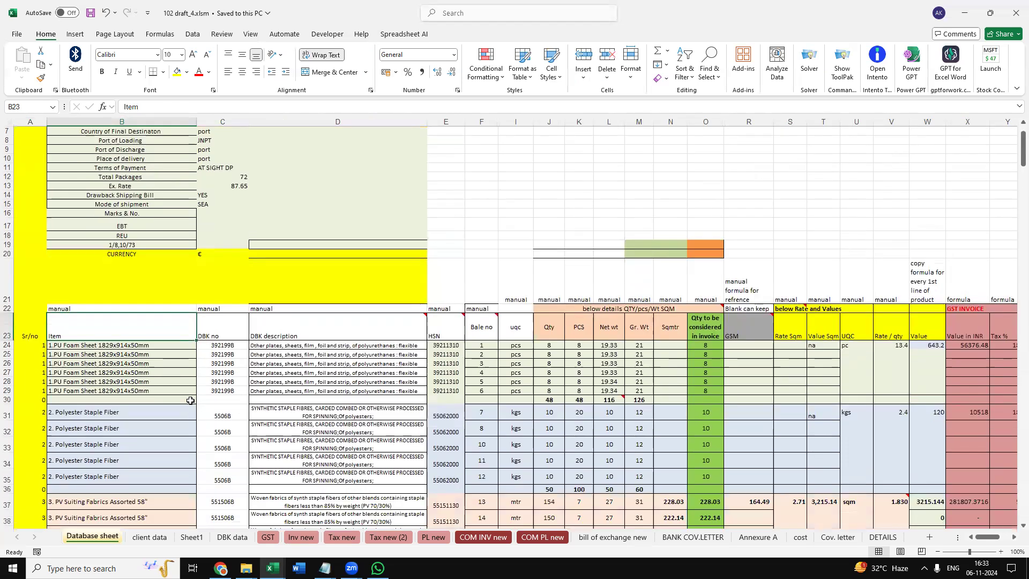
{"action": "left_click", "coordinate": [146, 353]}
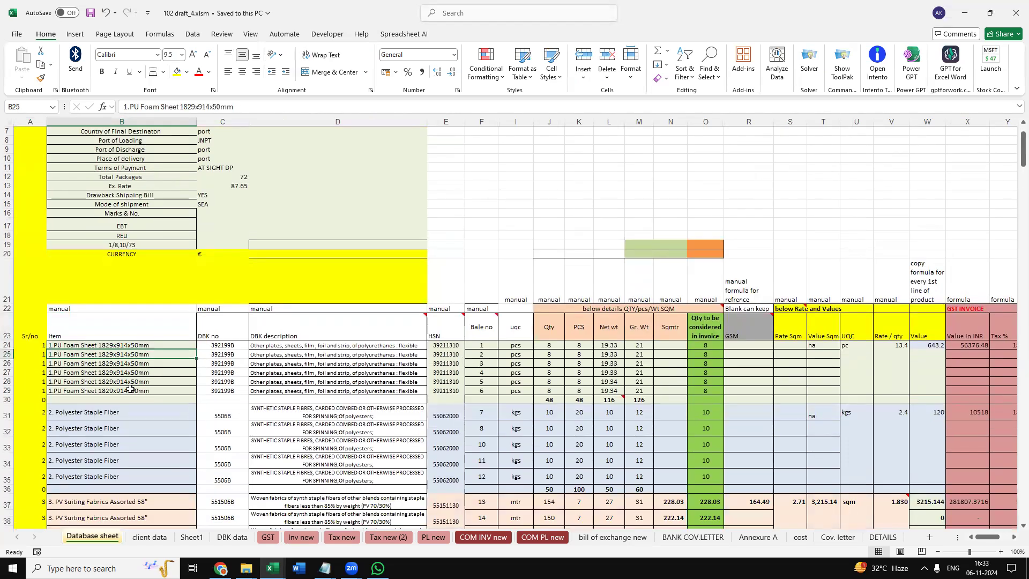
{"action": "scroll", "coordinate": [129, 387], "scroll_direction": "down", "scroll_amount": 2}
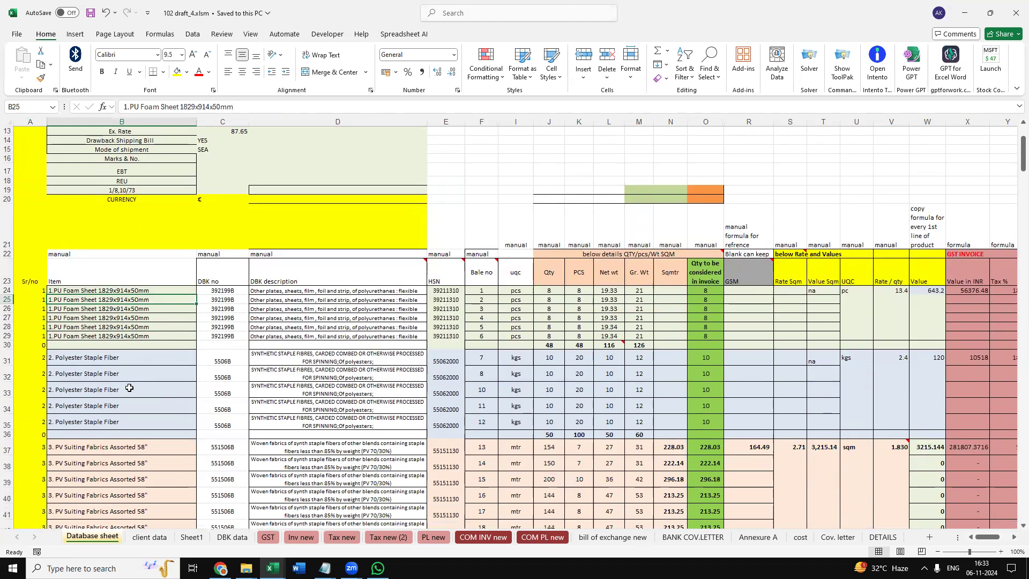
{"action": "left_click", "coordinate": [127, 293]}
{"action": "left_click", "coordinate": [99, 307]}
{"action": "left_click", "coordinate": [88, 326]}
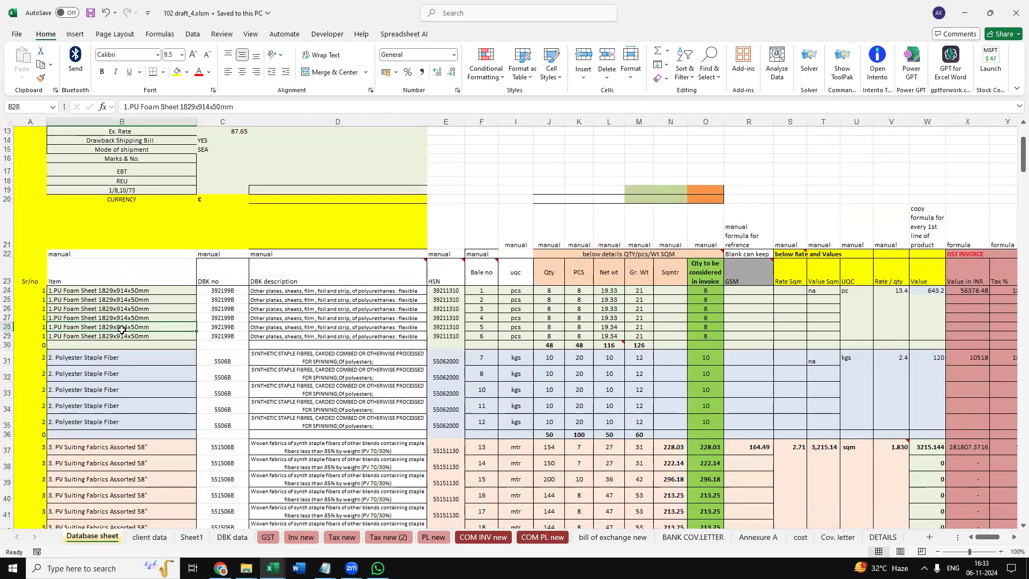
{"action": "left_click_drag", "start_coordinate": [105, 290], "coordinate": [104, 335]}
{"action": "left_click", "coordinate": [109, 361]}
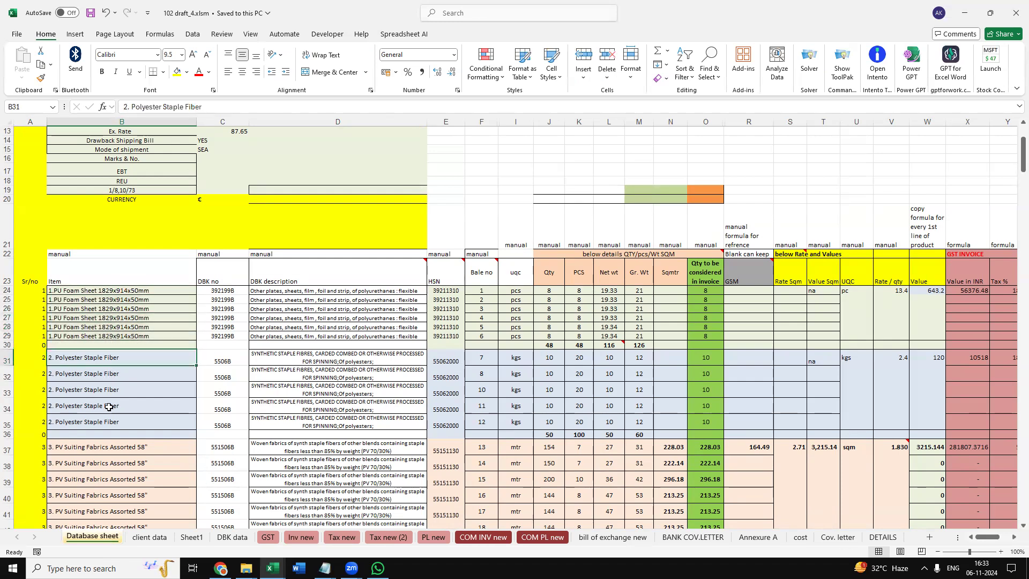
{"action": "left_click_drag", "start_coordinate": [107, 290], "coordinate": [106, 339]}
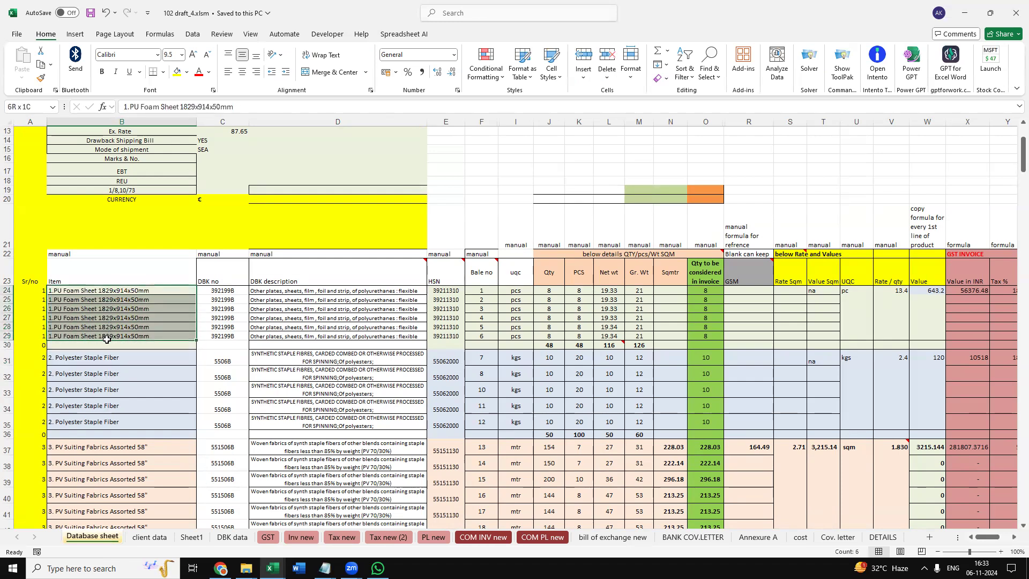
{"action": "left_click", "coordinate": [107, 358]}
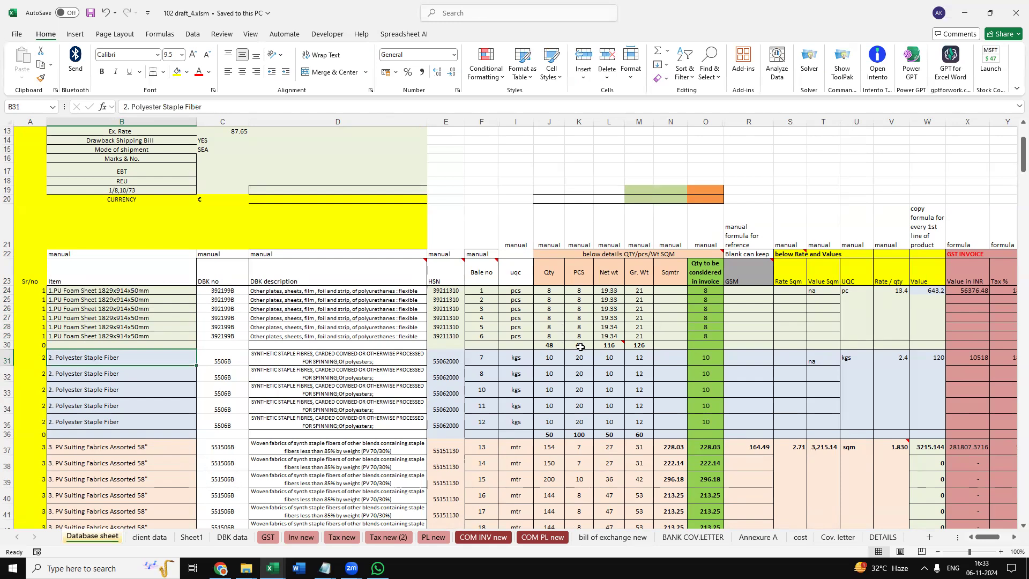
- Check the Qty, PCS, Net wt and Gr. Wt subtotals in row 30 against the PU Foam Sheet rows
{"action": "left_click", "coordinate": [545, 347]}
{"action": "left_click", "coordinate": [574, 347]}
{"action": "left_click", "coordinate": [604, 347]}
{"action": "left_click", "coordinate": [632, 348]}
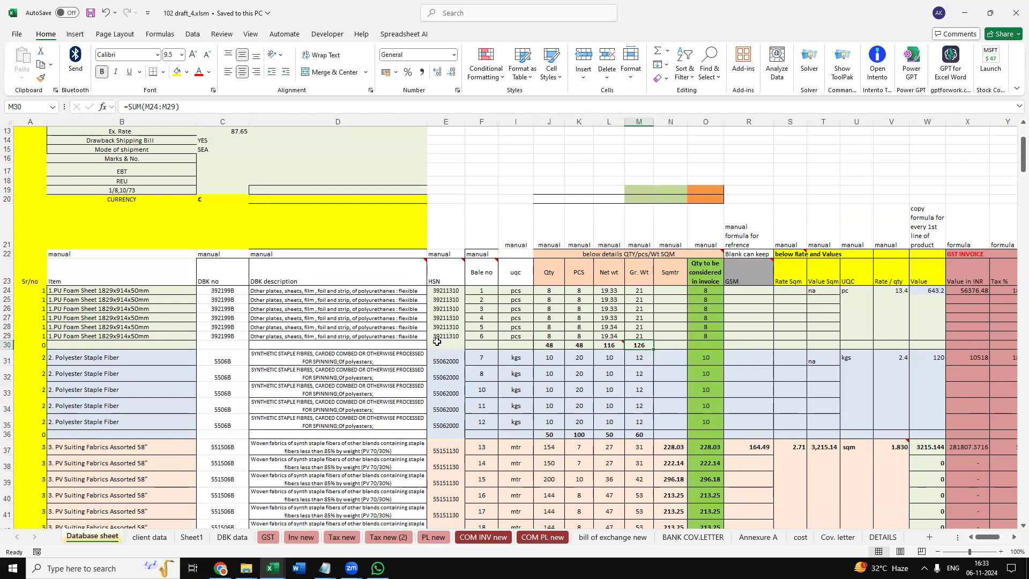
{"action": "left_click", "coordinate": [260, 337]}
{"action": "left_click", "coordinate": [75, 298]}
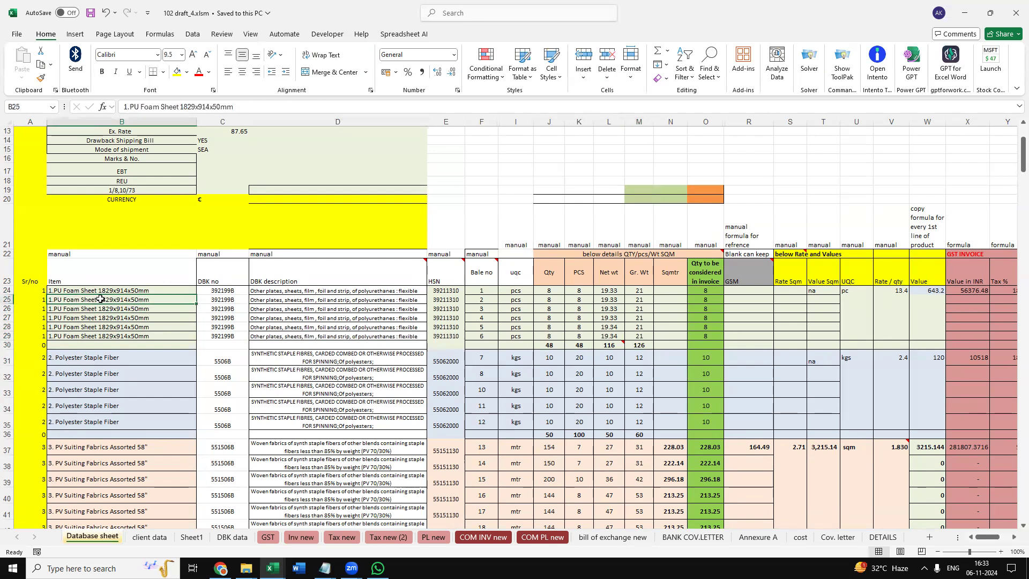
- Examine the Sr/no formula in column A from row 24 down to the rows with blank items
{"action": "left_click", "coordinate": [22, 291]}
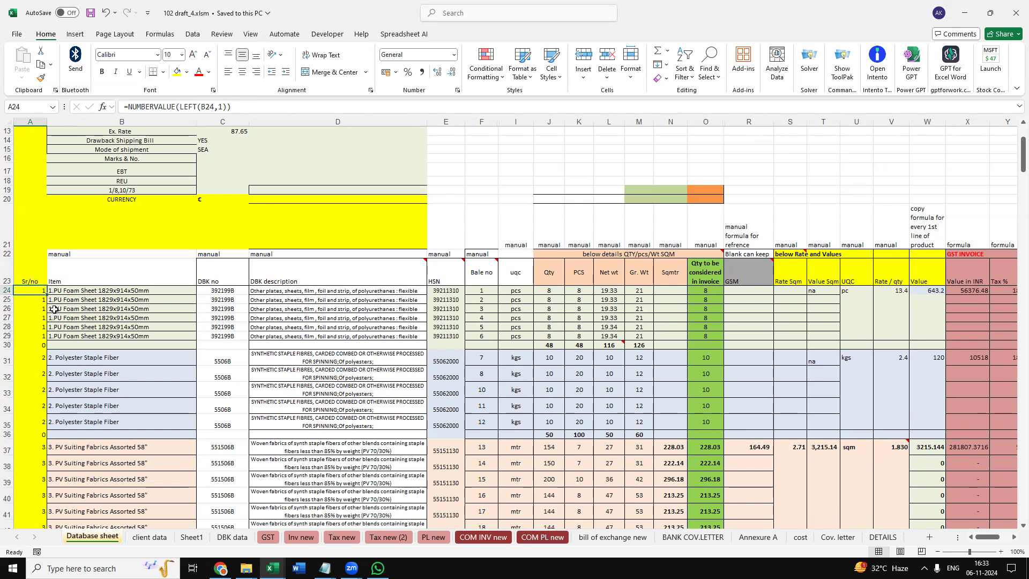
{"action": "scroll", "coordinate": [21, 396], "scroll_direction": "down", "scroll_amount": 8}
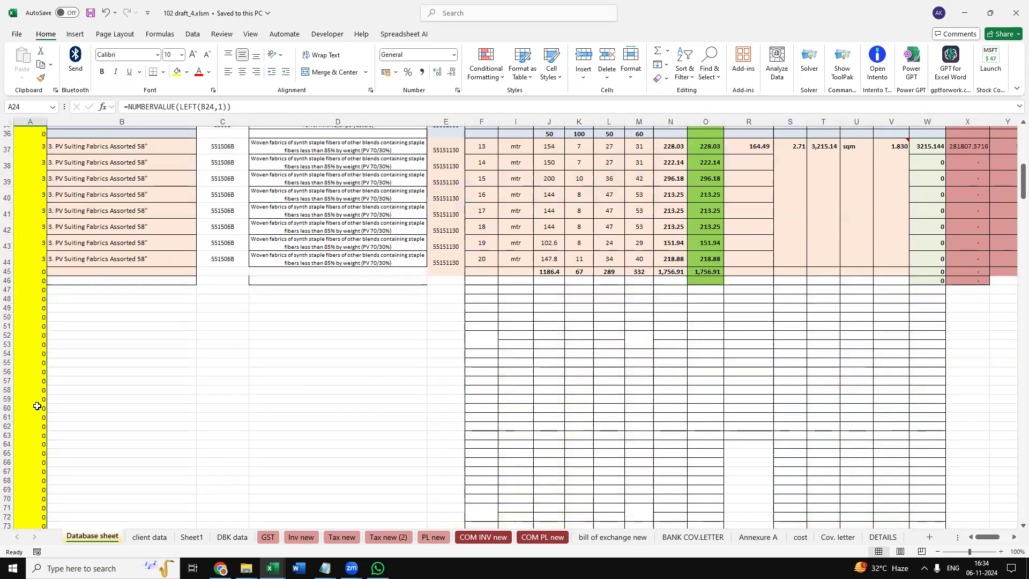
{"action": "scroll", "coordinate": [37, 406], "scroll_direction": "down", "scroll_amount": 3}
{"action": "left_click", "coordinate": [36, 406]}
{"action": "scroll", "coordinate": [37, 393], "scroll_direction": "down", "scroll_amount": 6}
{"action": "scroll", "coordinate": [16, 375], "scroll_direction": "up", "scroll_amount": 6}
{"action": "scroll", "coordinate": [15, 374], "scroll_direction": "up", "scroll_amount": 5}
{"action": "left_click", "coordinate": [83, 362]}
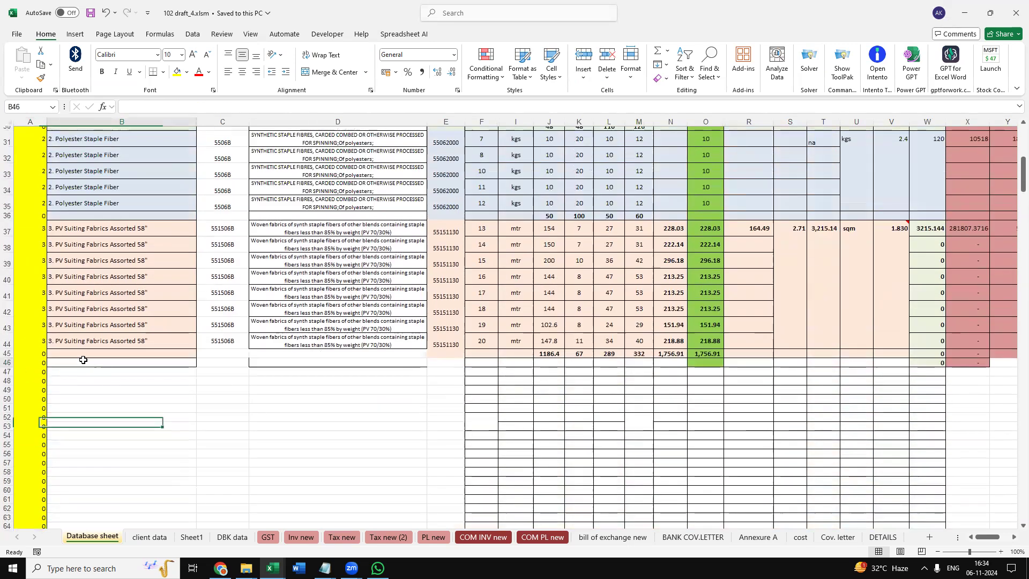
{"action": "left_click", "coordinate": [92, 354]}
{"action": "left_click", "coordinate": [34, 362]}
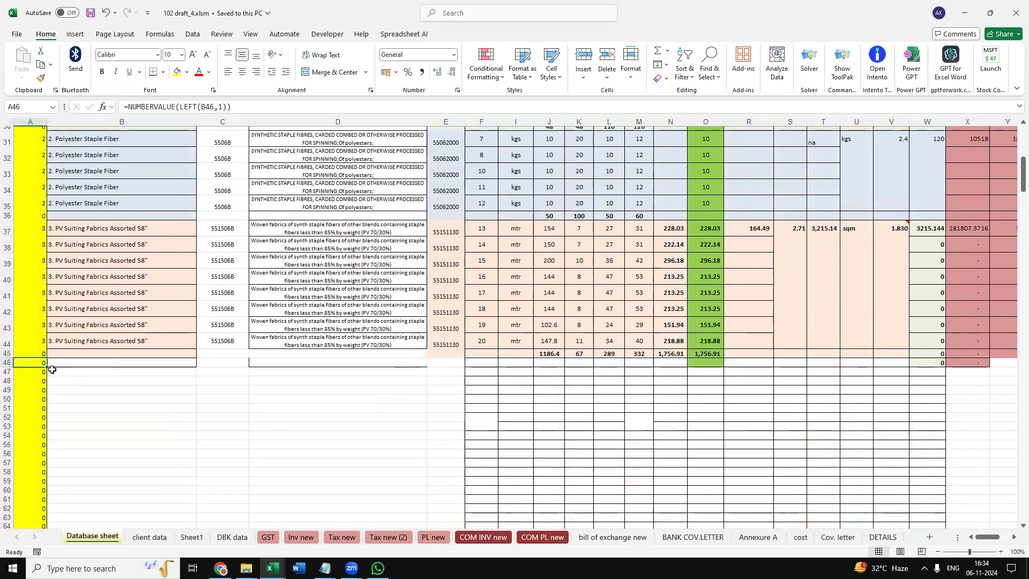
- Look over the item rows and the GSM, rate and UQC columns of the PU Foam Sheet block
{"action": "scroll", "coordinate": [241, 273], "scroll_direction": "up", "scroll_amount": 8}
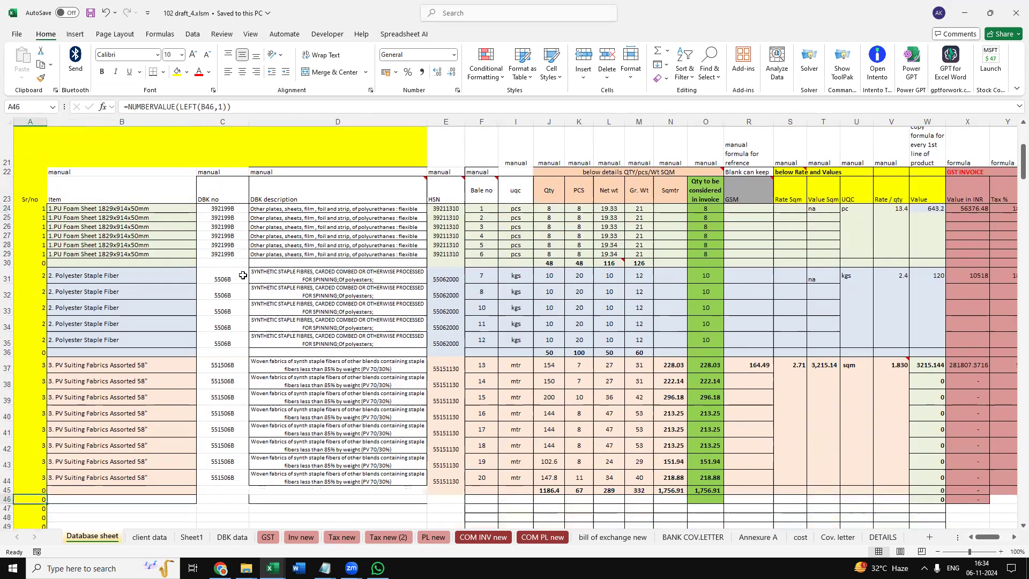
{"action": "scroll", "coordinate": [225, 135], "scroll_direction": "down", "scroll_amount": 5}
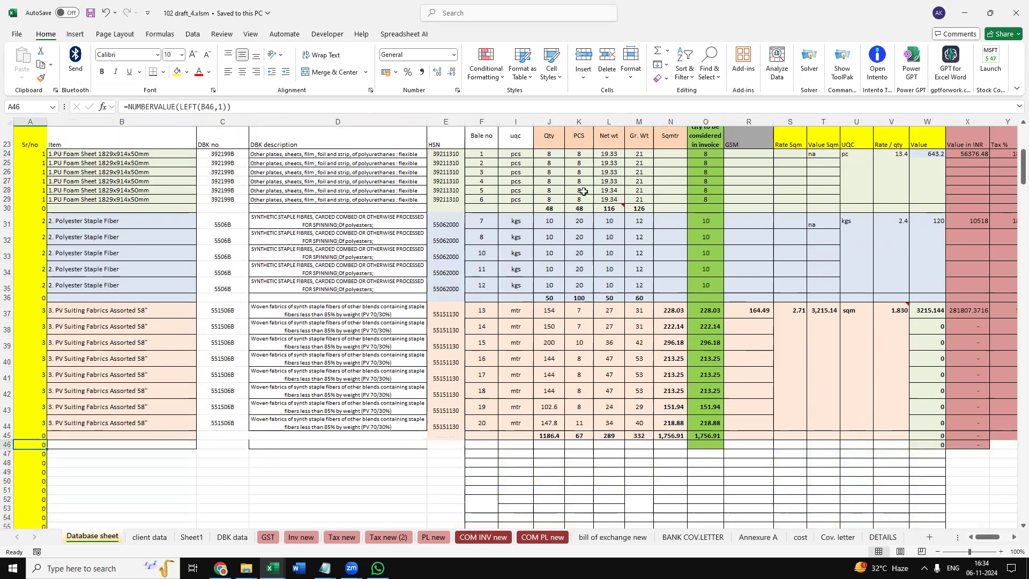
{"action": "scroll", "coordinate": [678, 351], "scroll_direction": "up", "scroll_amount": 2}
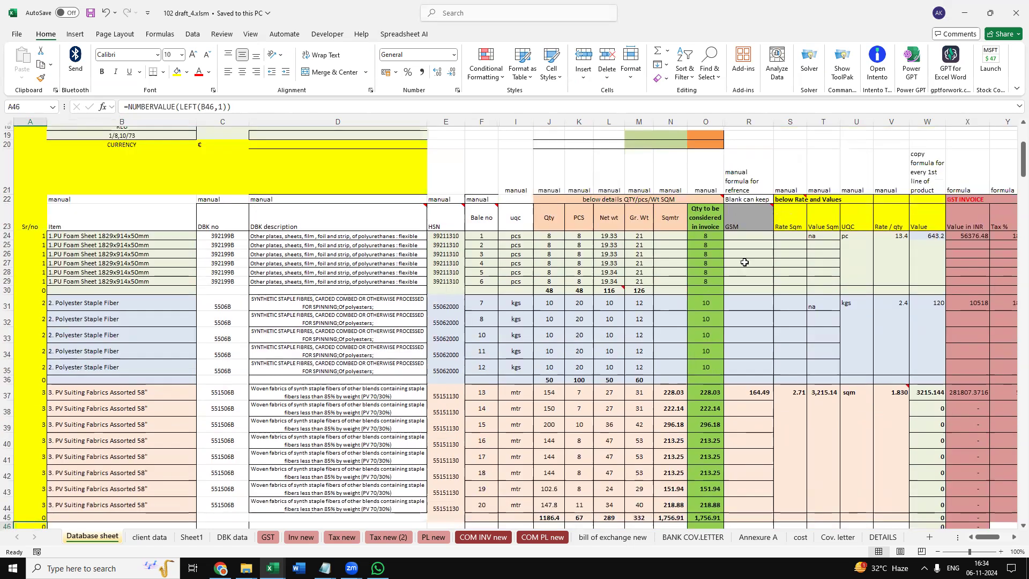
{"action": "left_click", "coordinate": [744, 262]}
{"action": "key", "text": "Right"}
{"action": "key", "text": "Right"}
{"action": "key", "text": "Right"}
{"action": "key", "text": "Right"}
{"action": "key", "text": "Right"}
{"action": "key", "text": "Right"}
{"action": "key", "text": "Right"}
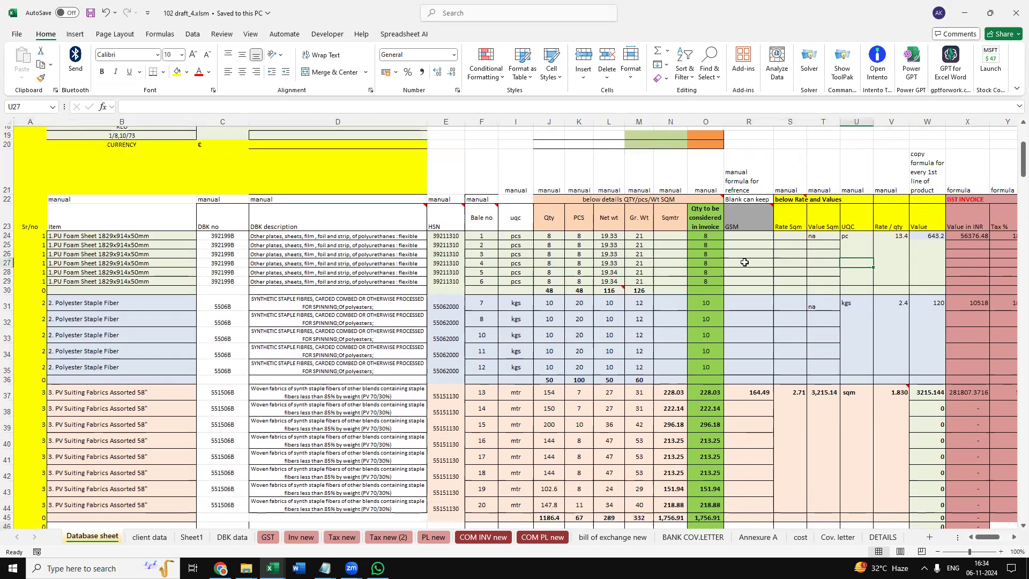
{"action": "key", "text": "Up"}
{"action": "key", "text": "Up"}
{"action": "key", "text": "Up"}
{"action": "key", "text": "Left"}
{"action": "key", "text": "Left"}
{"action": "key", "text": "Left"}
{"action": "key", "text": "Left"}
{"action": "key", "text": "Left"}
{"action": "key", "text": "Left"}
{"action": "key", "text": "Left"}
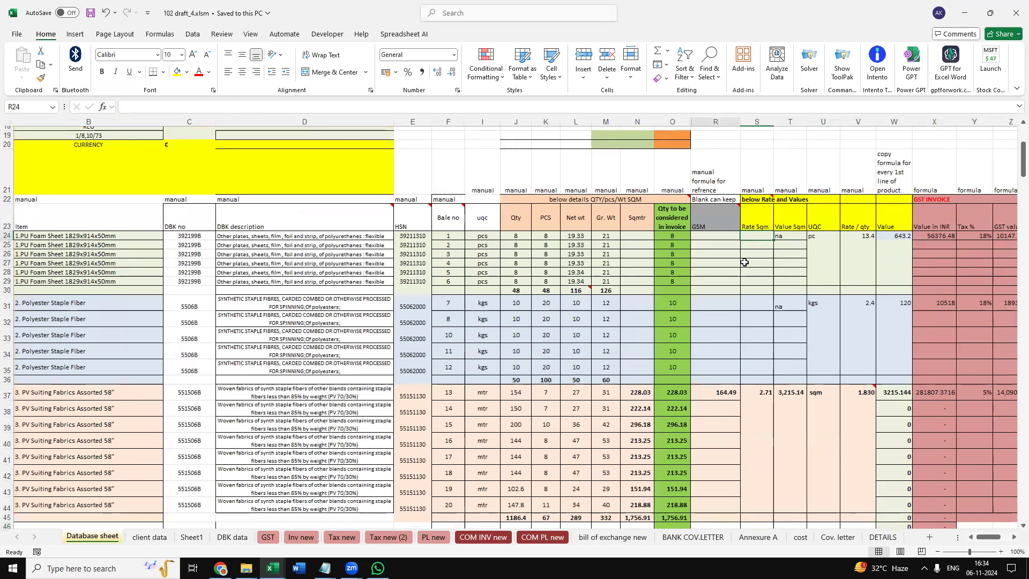
- Inspect the Value formula in W24 and the blank Value cells in the remaining PU Foam Sheet rows
{"action": "key", "text": "Right"}
{"action": "key", "text": "Right"}
{"action": "key", "text": "Right"}
{"action": "key", "text": "Right"}
{"action": "key", "text": "Right"}
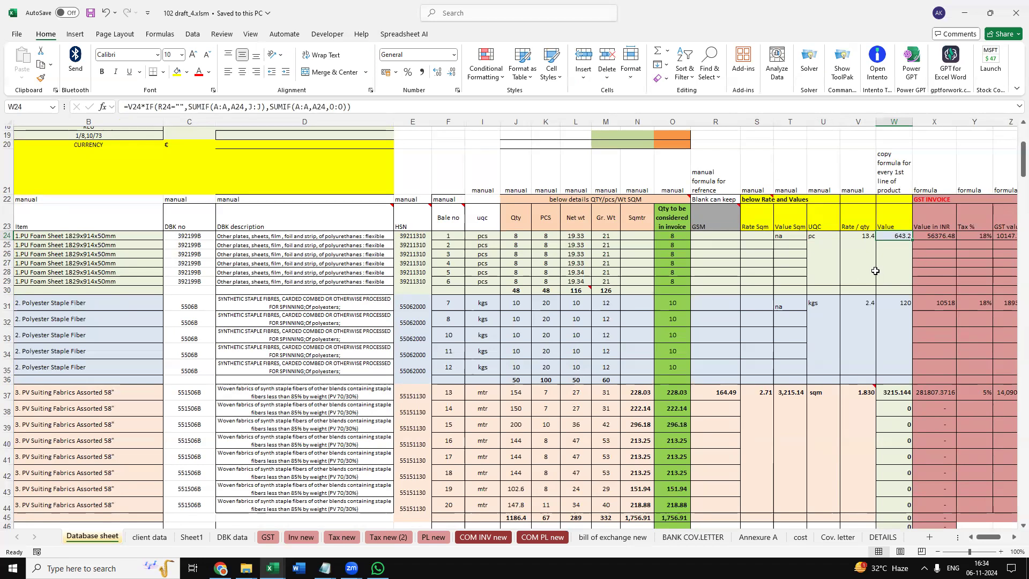
{"action": "left_click", "coordinate": [921, 271]}
{"action": "left_click", "coordinate": [902, 280]}
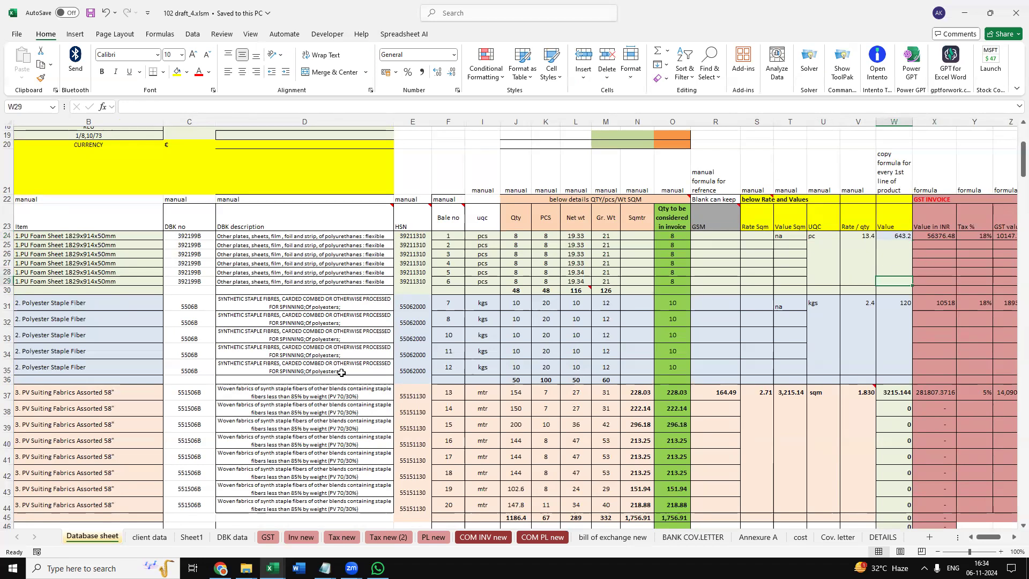
- Examine Sheet1's item lookup formula, the unique serial numbers in A1:A3 and the weight formula in H9
{"action": "left_click", "coordinate": [196, 538]}
{"action": "left_click", "coordinate": [175, 274]}
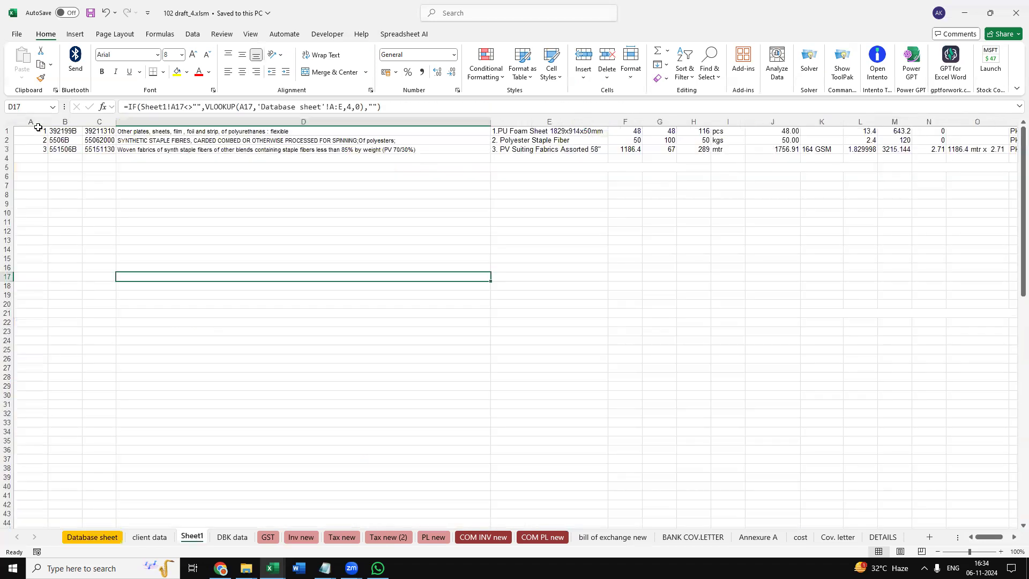
{"action": "left_click_drag", "start_coordinate": [38, 129], "coordinate": [38, 150]}
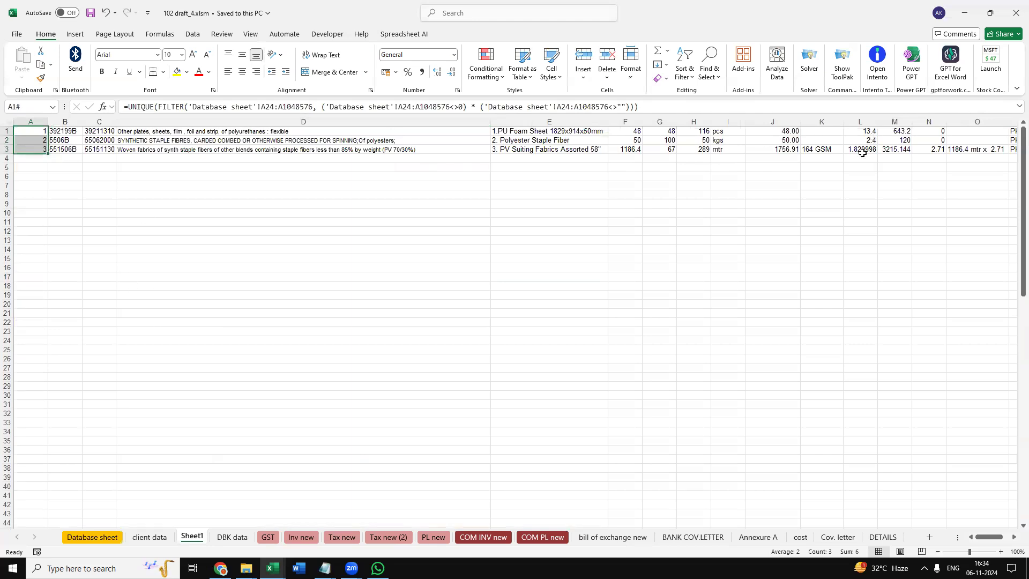
{"action": "left_click", "coordinate": [689, 207]}
- Compare the PU Foam Sheet's Sr/no and row 30 subtotals on the Database sheet with its summary line on Sheet1
{"action": "left_click", "coordinate": [70, 541]}
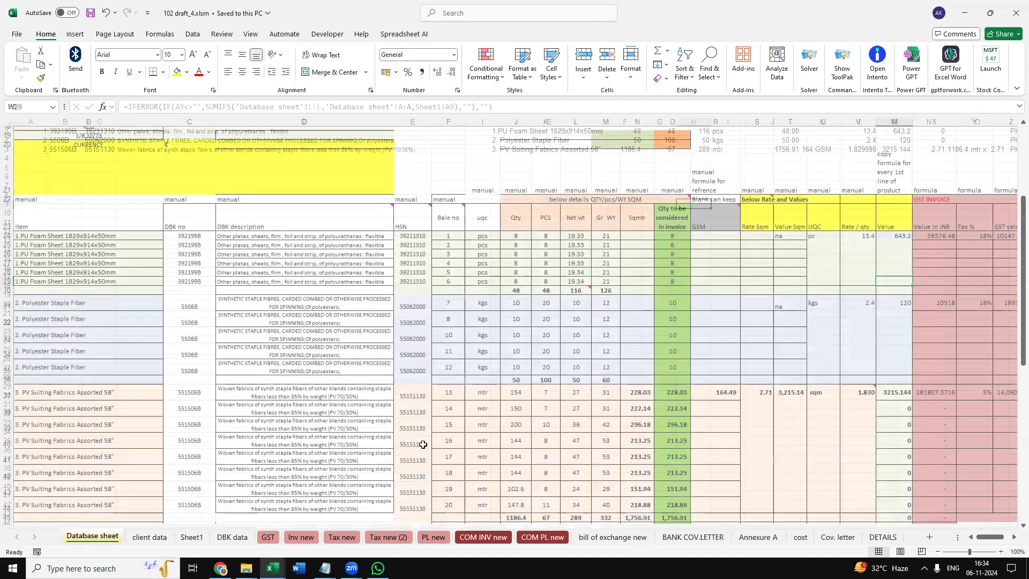
{"action": "left_click_drag", "start_coordinate": [514, 289], "coordinate": [605, 289]}
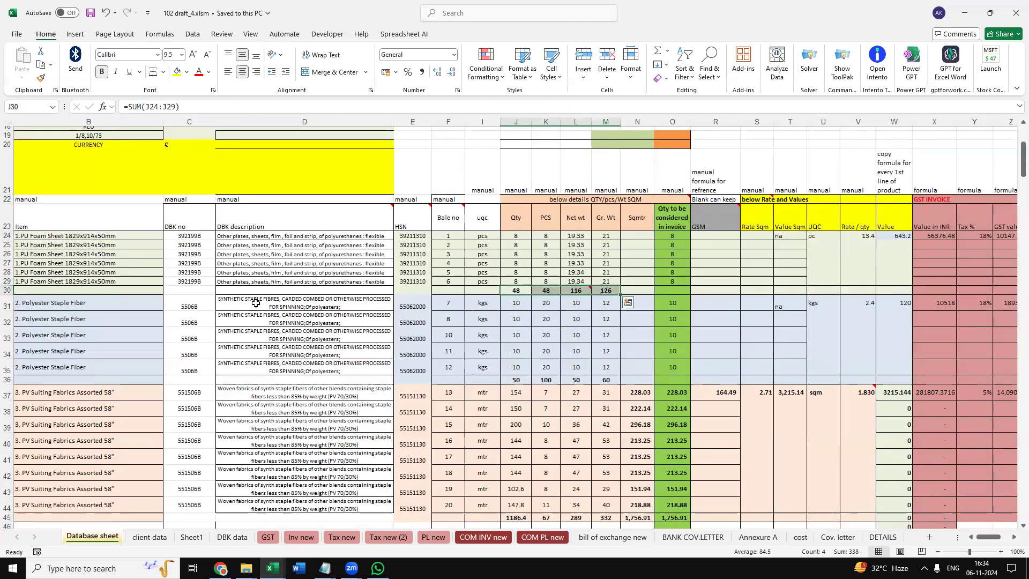
{"action": "left_click", "coordinate": [18, 238]}
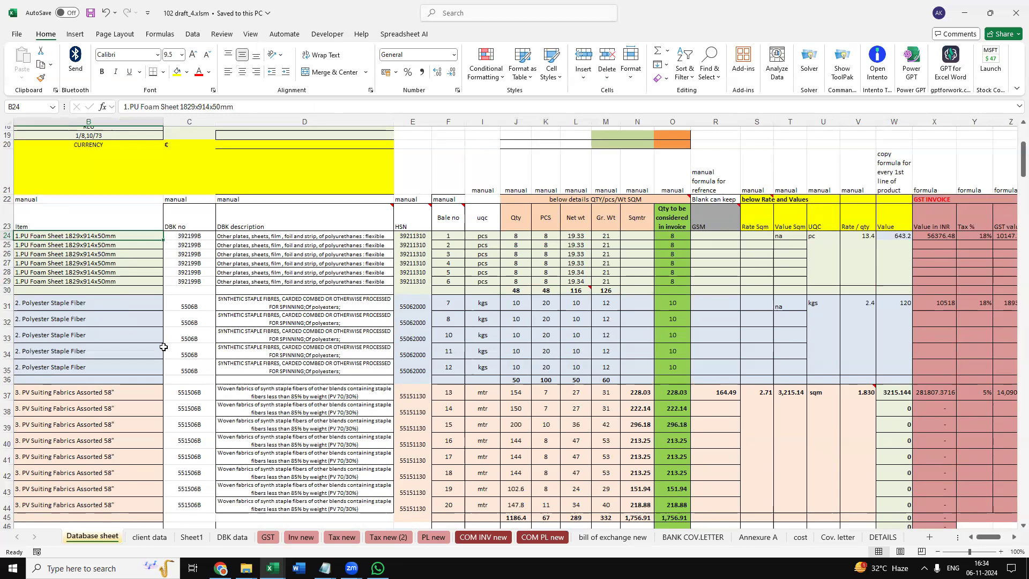
{"action": "key", "text": "Left"}
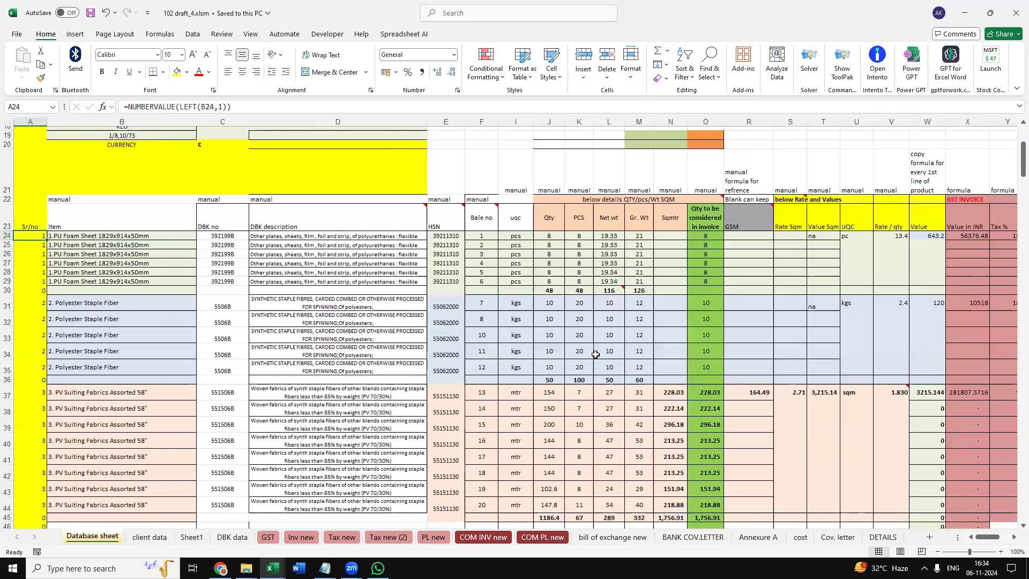
{"action": "left_click_drag", "start_coordinate": [554, 291], "coordinate": [638, 291]}
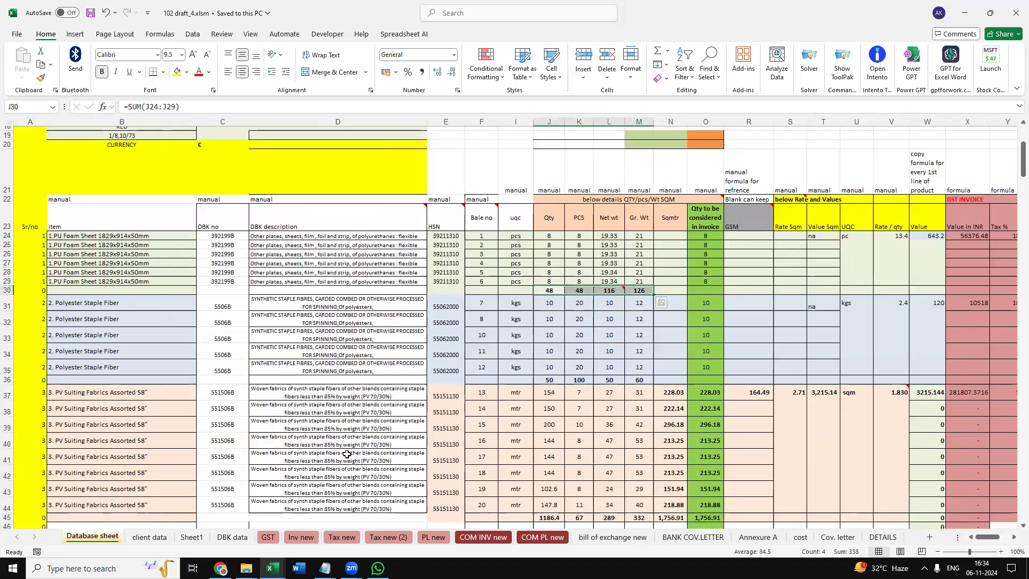
{"action": "left_click", "coordinate": [192, 537]}
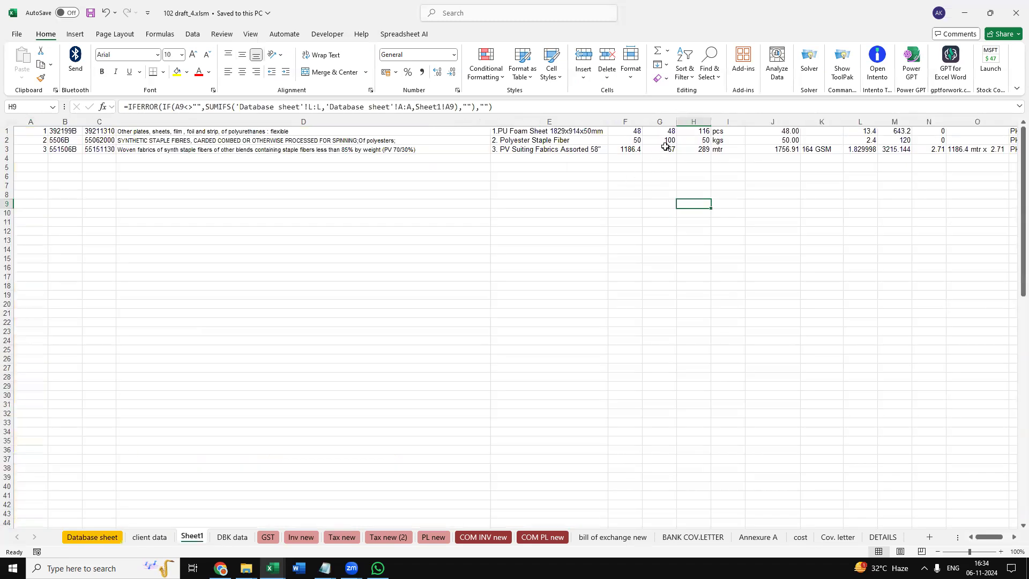
{"action": "left_click_drag", "start_coordinate": [630, 135], "coordinate": [696, 134]}
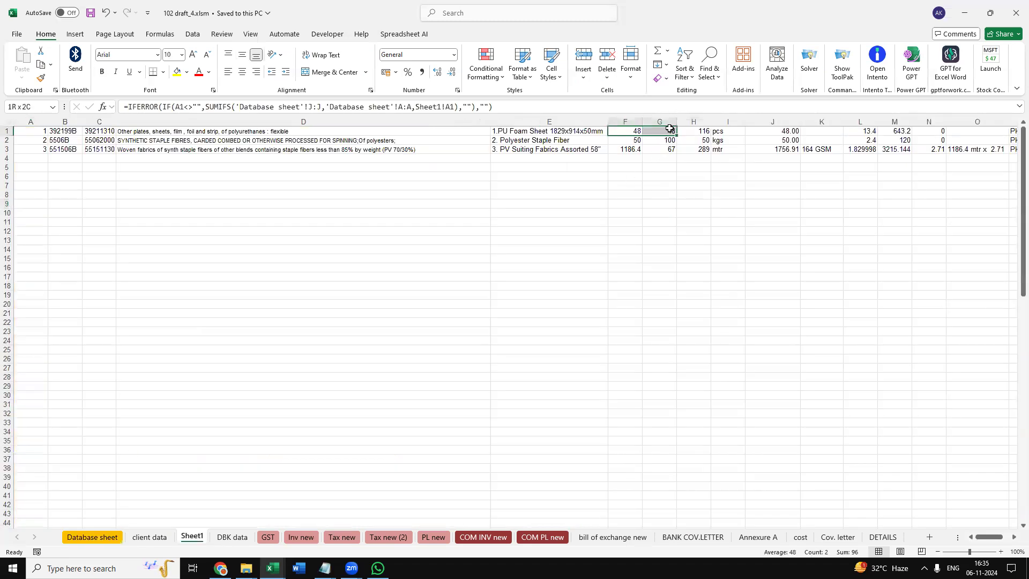
- Inspect the net weight formulas in H1:H3 on Sheet1 and check them against the item subtotals on the Database sheet
{"action": "left_click", "coordinate": [696, 134]}
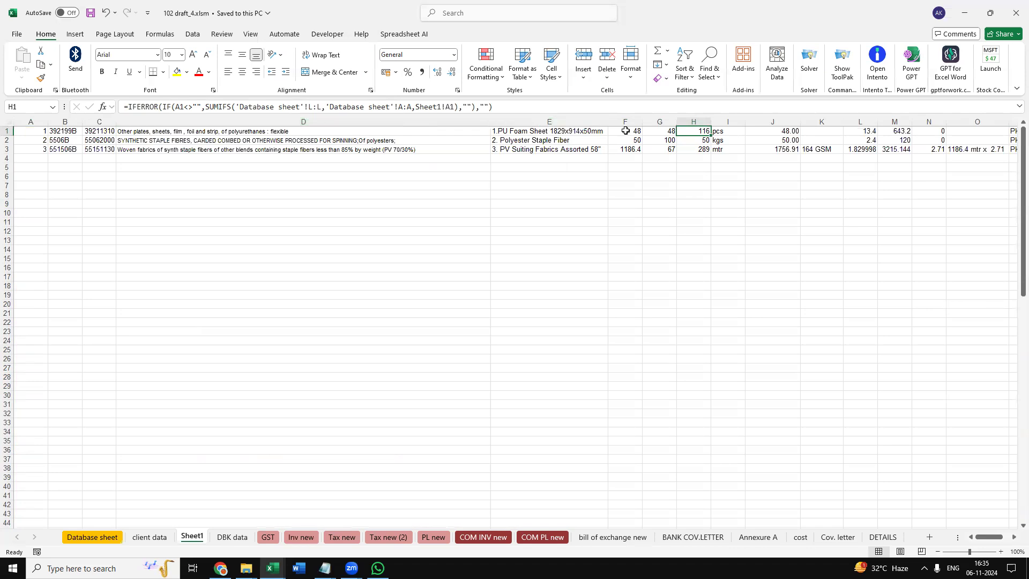
{"action": "left_click", "coordinate": [704, 149]}
{"action": "left_click", "coordinate": [703, 141]}
{"action": "left_click", "coordinate": [694, 152]}
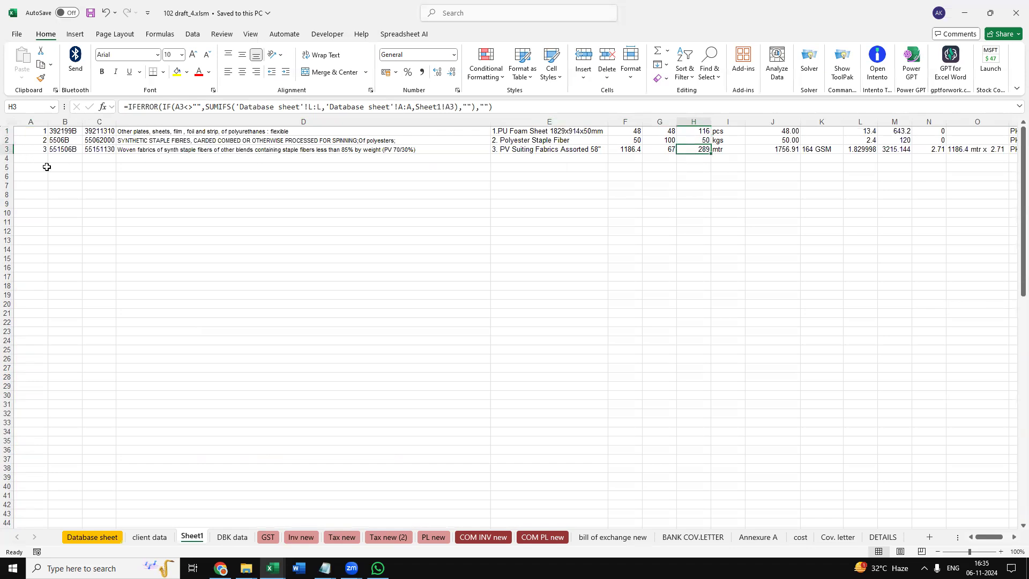
{"action": "left_click", "coordinate": [118, 537]}
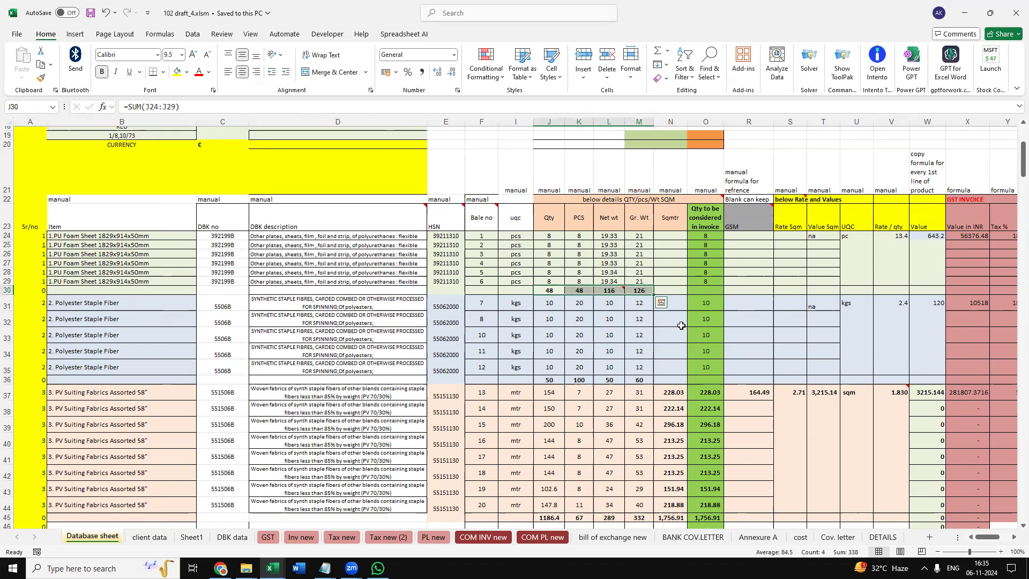
{"action": "left_click", "coordinate": [191, 537]}
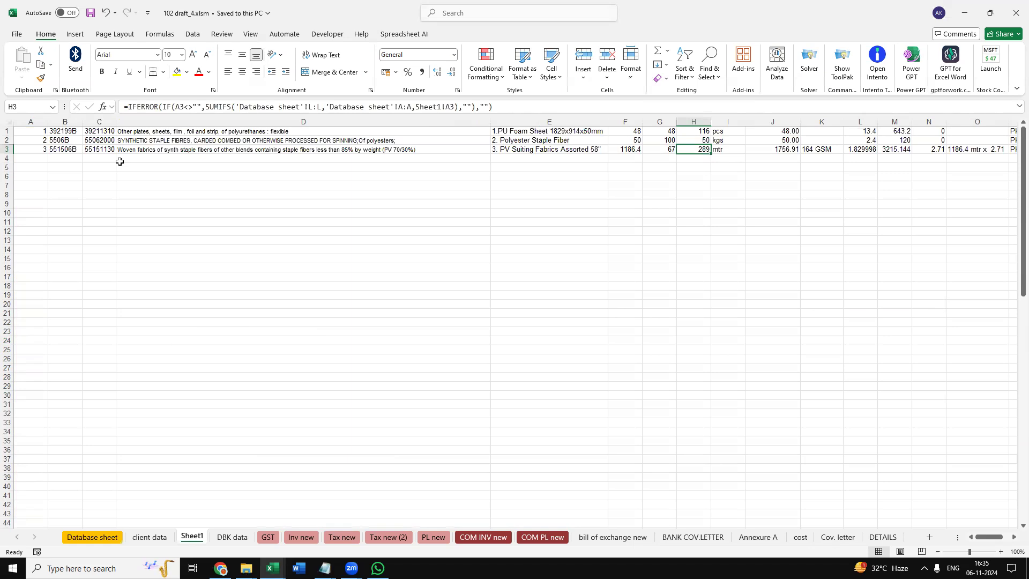
- Compare the empty invoice on Inv new with Sheet1's summary lines and the Database sheet's consignee details and item rows
{"action": "left_click", "coordinate": [316, 539]}
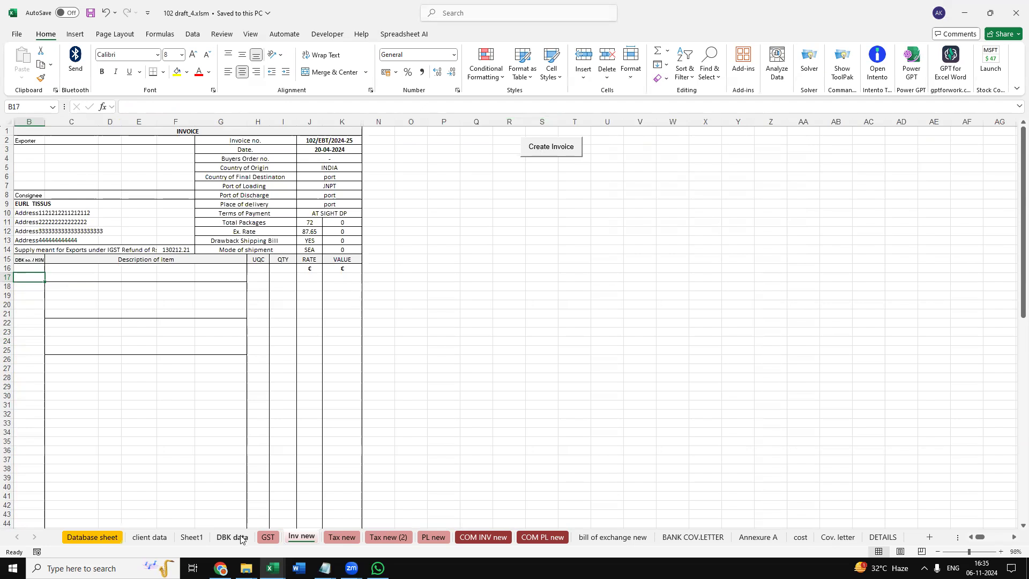
{"action": "left_click", "coordinate": [195, 538]}
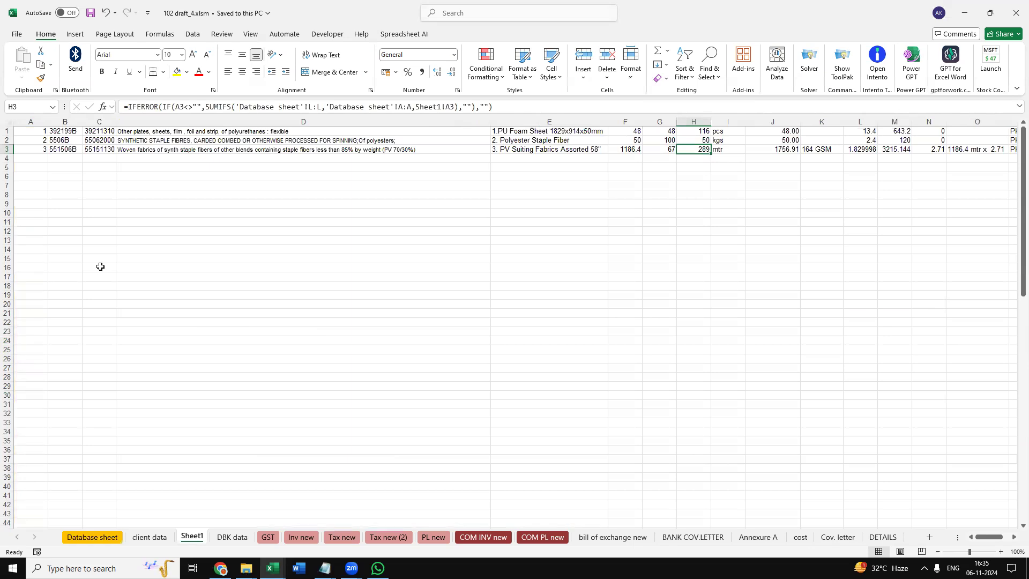
{"action": "left_click", "coordinate": [78, 537]}
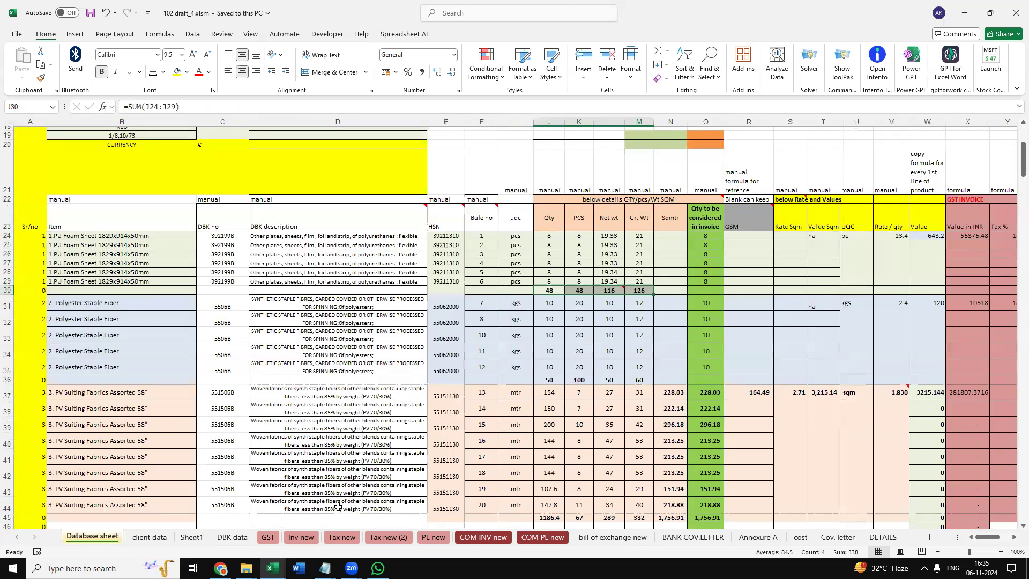
{"action": "scroll", "coordinate": [190, 335], "scroll_direction": "up", "scroll_amount": 6}
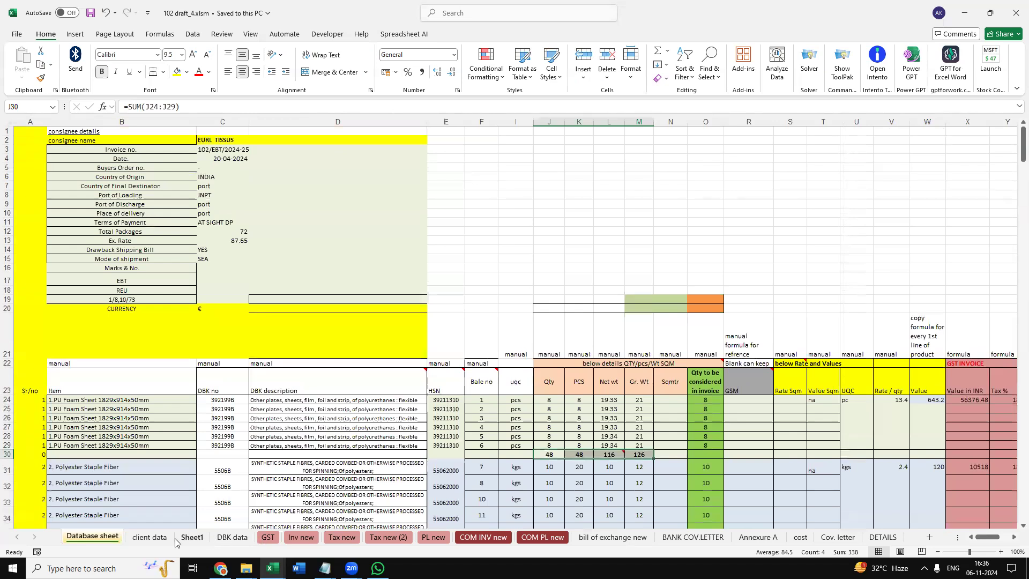
{"action": "left_click", "coordinate": [191, 536]}
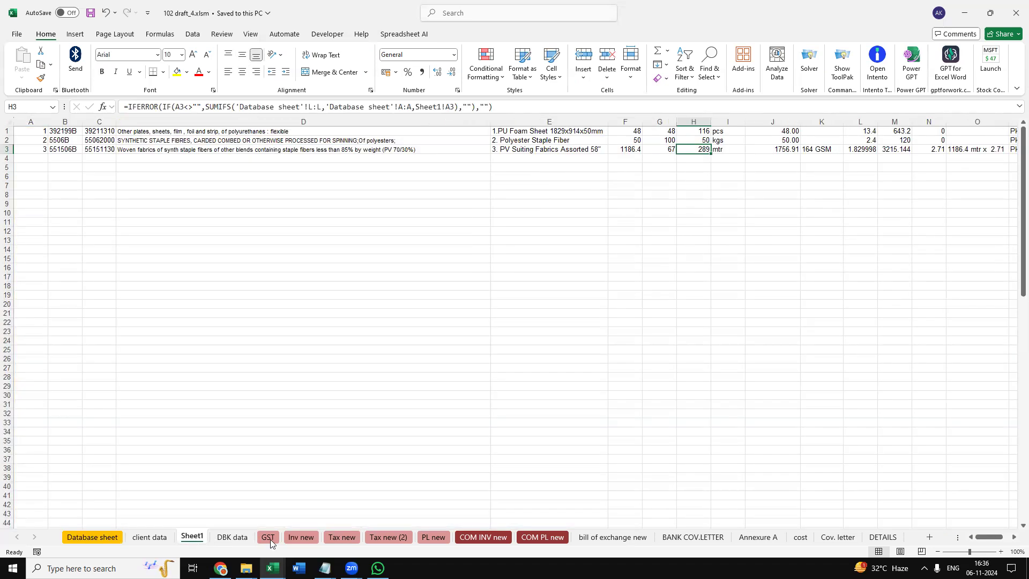
- Generate the invoice item lines on the Inv new sheet with the Create Invoice macro
{"action": "left_click", "coordinate": [294, 538]}
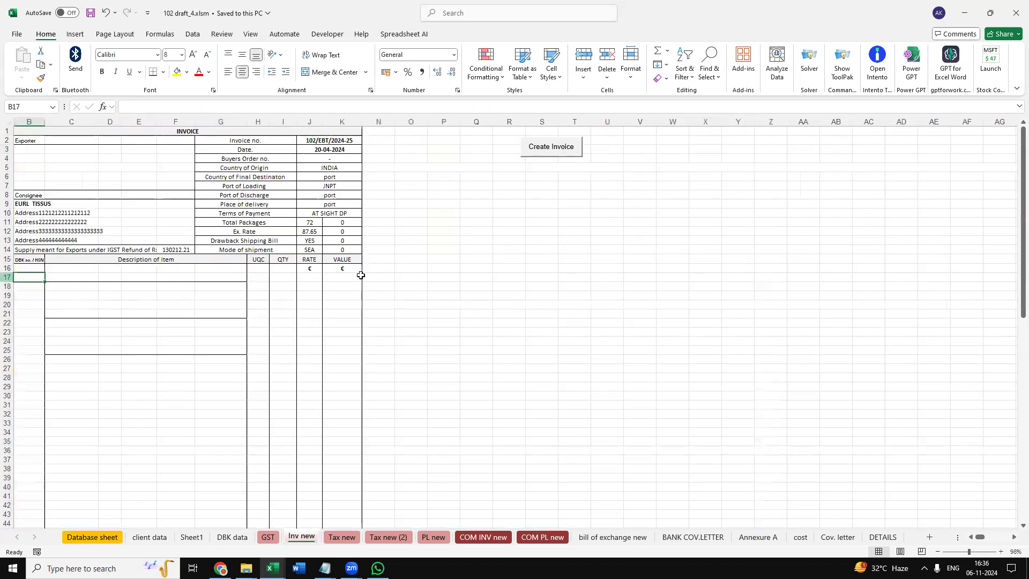
{"action": "left_click", "coordinate": [436, 258]}
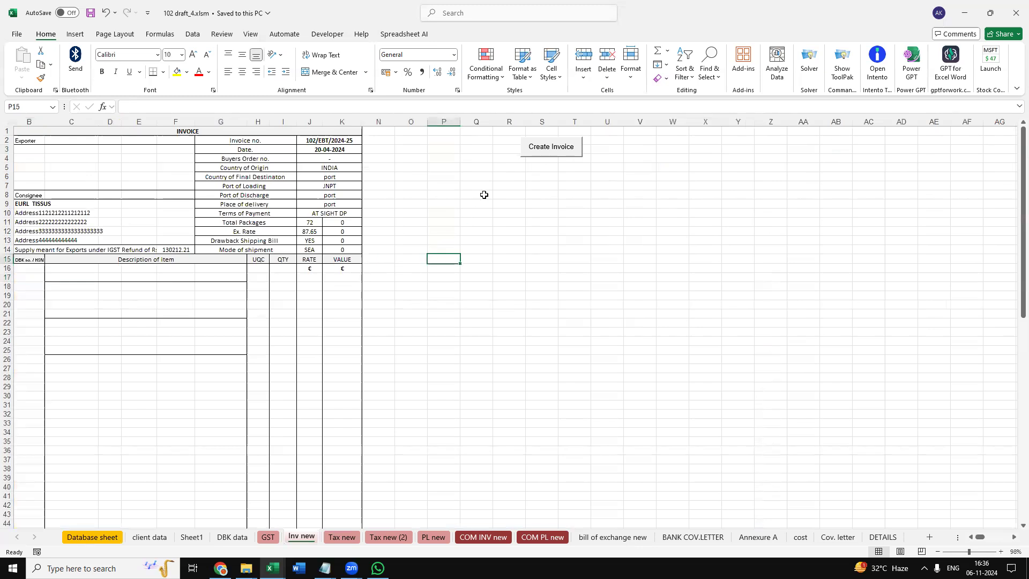
{"action": "left_click", "coordinate": [546, 149]}
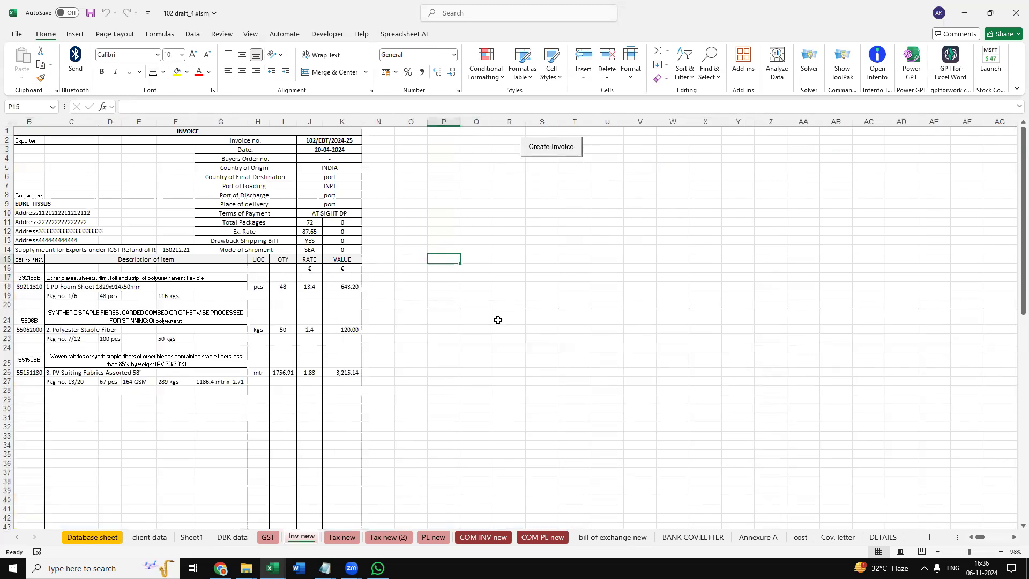
- Look over the Polyester Staple Fiber and PV Suiting Fabrics blocks on the Database sheet against Sheet1's summary lines
{"action": "left_click", "coordinate": [192, 537]}
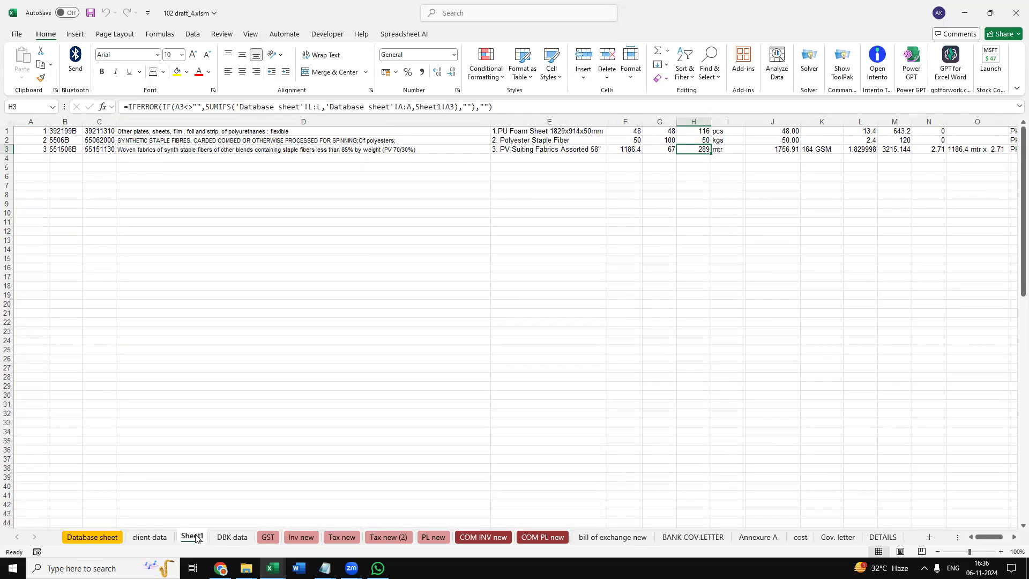
{"action": "left_click", "coordinate": [92, 537]}
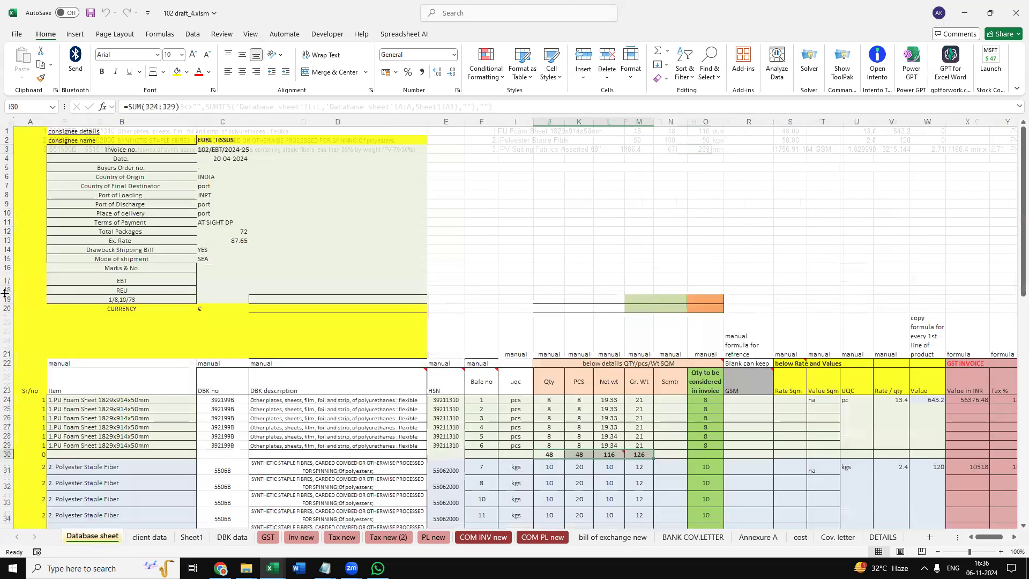
{"action": "scroll", "coordinate": [58, 338], "scroll_direction": "down", "scroll_amount": 10}
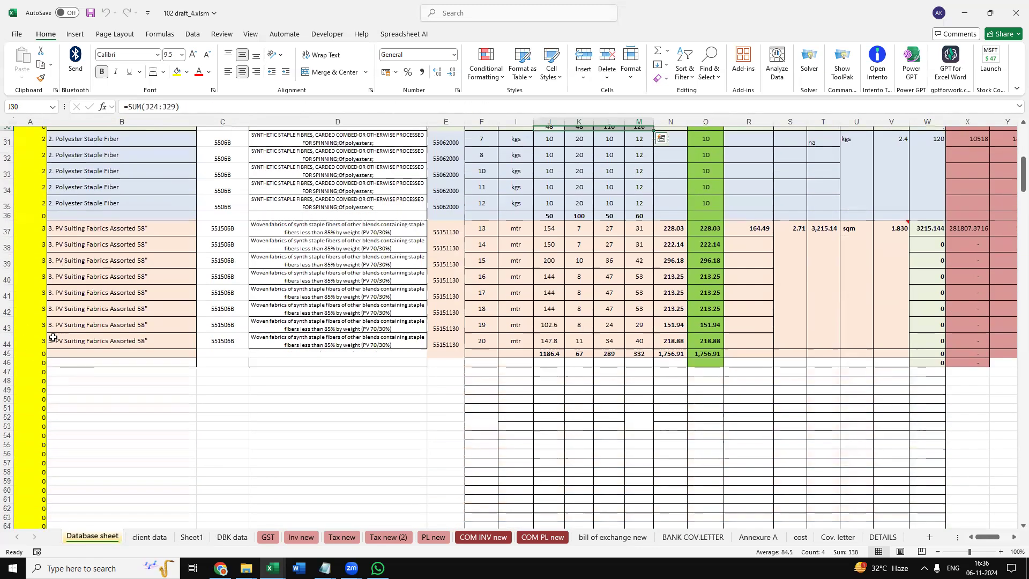
{"action": "left_click", "coordinate": [193, 538]}
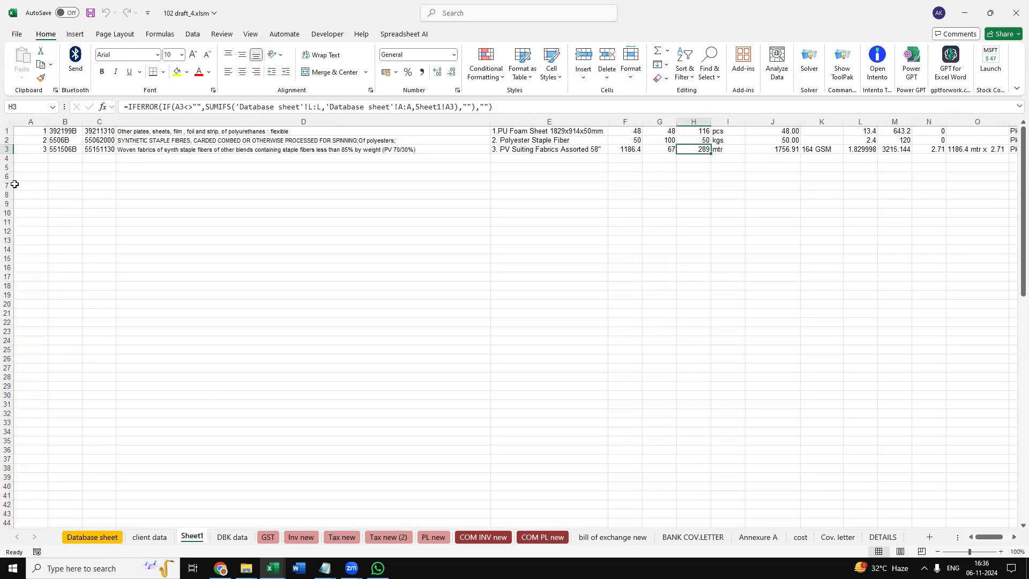
- Examine the row 3 formulas for PV Suiting Fabrics on Sheet1, moving from the quantity column across to R3
{"action": "left_click", "coordinate": [764, 154]}
{"action": "key", "text": "Up"}
{"action": "key", "text": "Right"}
{"action": "key", "text": "Right"}
{"action": "key", "text": "Right"}
{"action": "key", "text": "Right"}
{"action": "key", "text": "Right"}
{"action": "key", "text": "Right"}
{"action": "key", "text": "Right"}
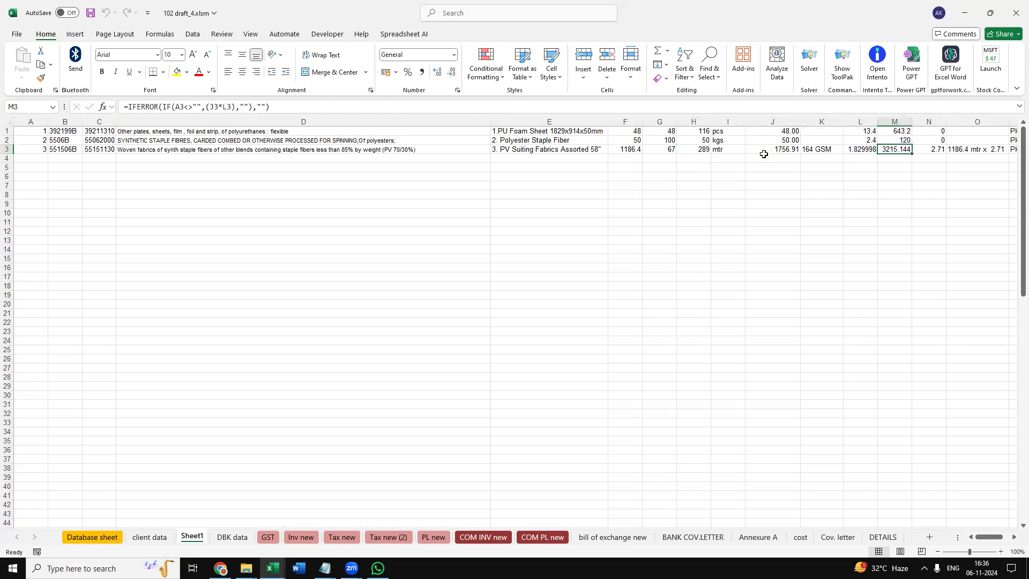
{"action": "key", "text": "Right"}
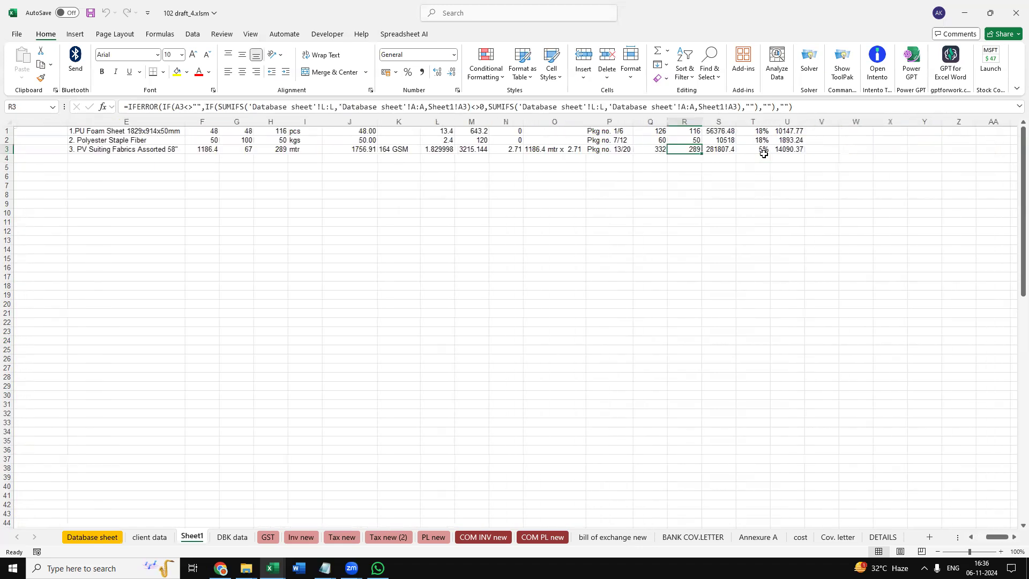
- Inspect Sheet1's package number and weight cells for PV Suiting Fabrics and the metre-by-rate text formula in O3
{"action": "key", "text": "Left"}
{"action": "key", "text": "Left"}
{"action": "key", "text": "Up"}
{"action": "key", "text": "Left"}
{"action": "key", "text": "Down"}
{"action": "key", "text": "Right"}
{"action": "key", "text": "Right"}
{"action": "key", "text": "Right"}
{"action": "key", "text": "Right"}
{"action": "key", "text": "Left"}
{"action": "key", "text": "Left"}
{"action": "key", "text": "Left"}
{"action": "key", "text": "Left"}
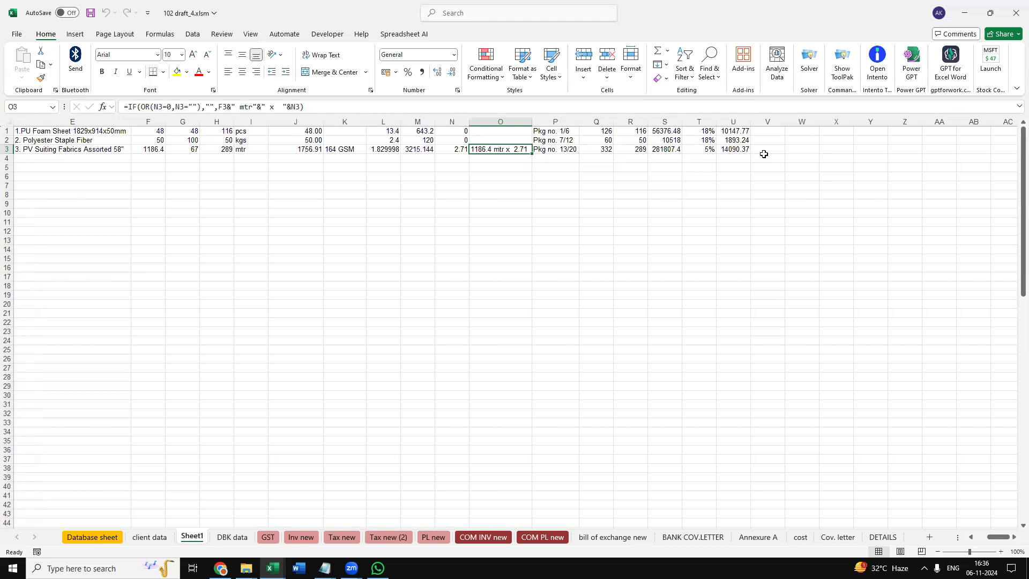
- Compare the PU Foam Sheet's package number in C19 of the invoice with its bale numbers and Sr/no on the Database sheet
{"action": "left_click", "coordinate": [299, 536]}
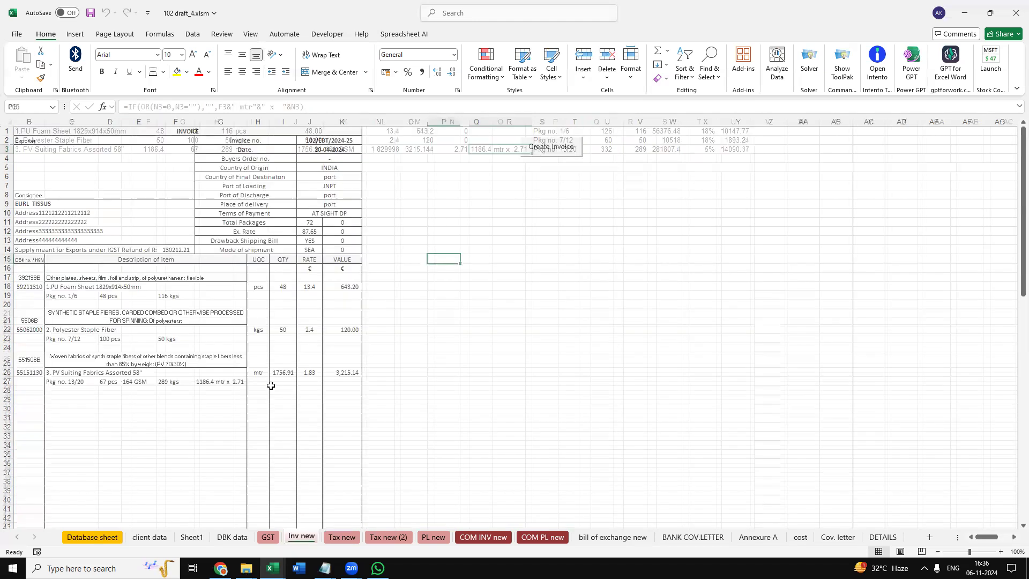
{"action": "left_click", "coordinate": [66, 330]}
{"action": "left_click", "coordinate": [65, 295]}
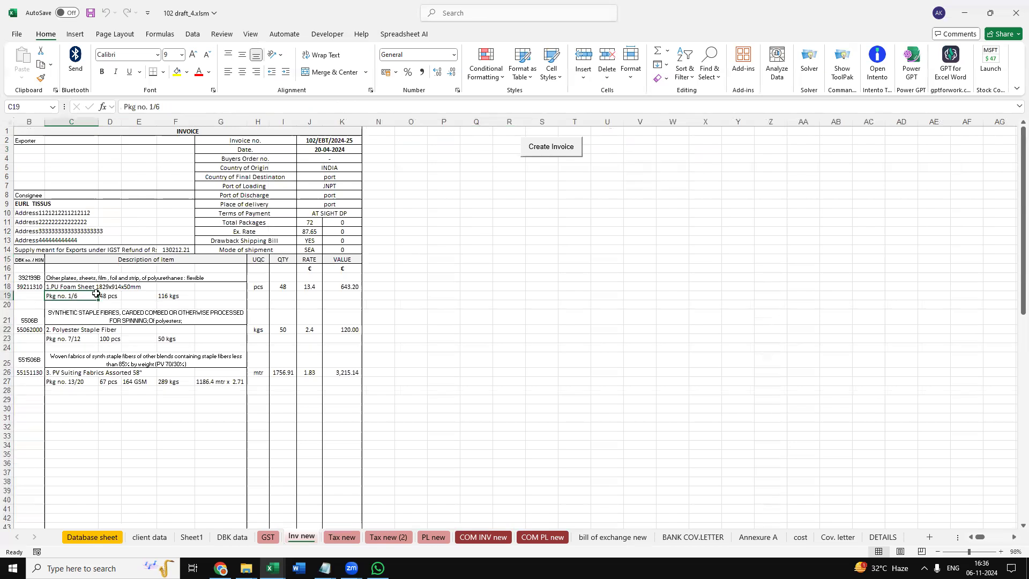
{"action": "left_click", "coordinate": [94, 536]}
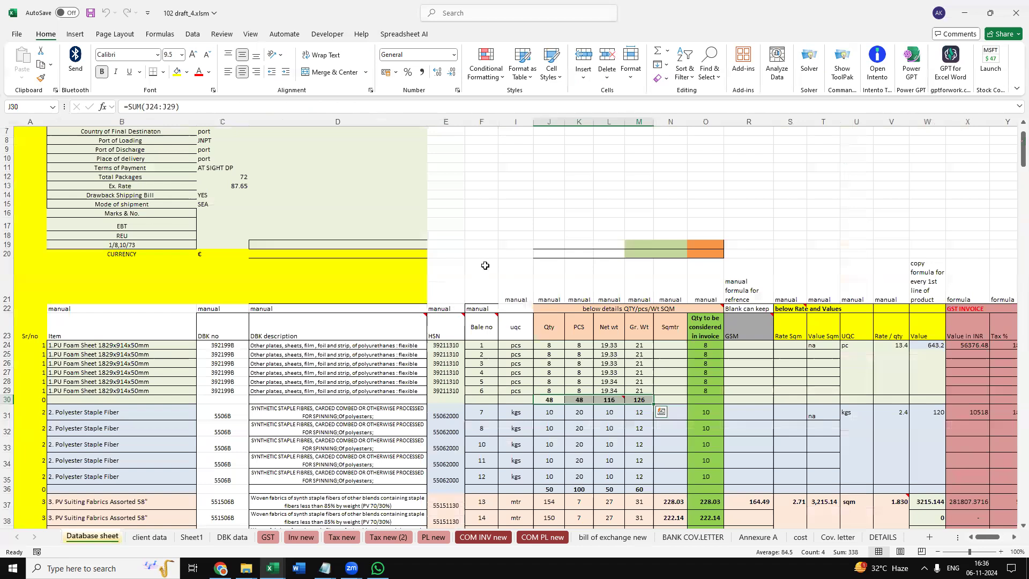
{"action": "scroll", "coordinate": [484, 265], "scroll_direction": "down", "scroll_amount": 3}
{"action": "left_click", "coordinate": [485, 263]}
{"action": "left_click", "coordinate": [486, 308]}
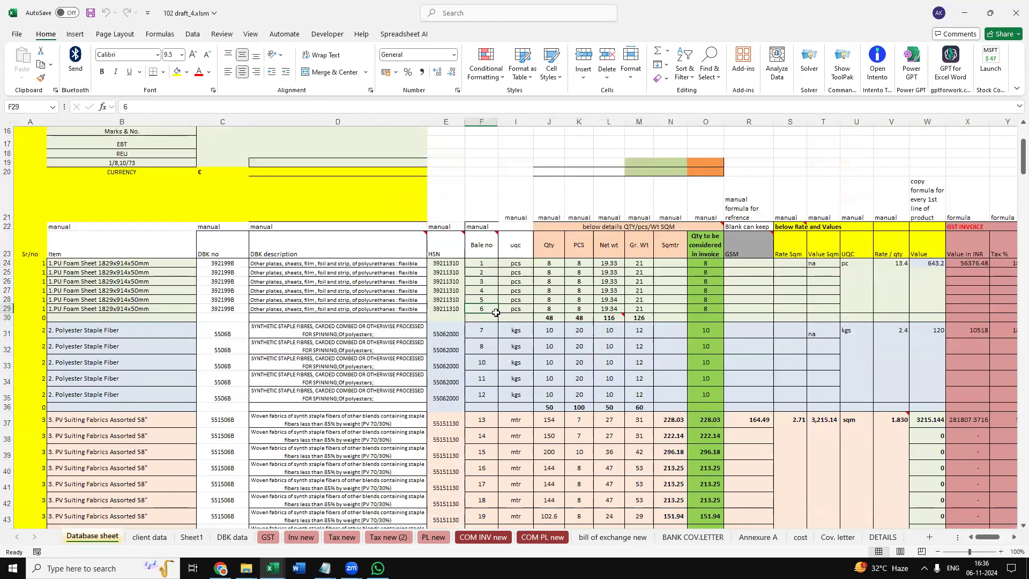
{"action": "left_click", "coordinate": [35, 269]}
{"action": "left_click", "coordinate": [40, 264]}
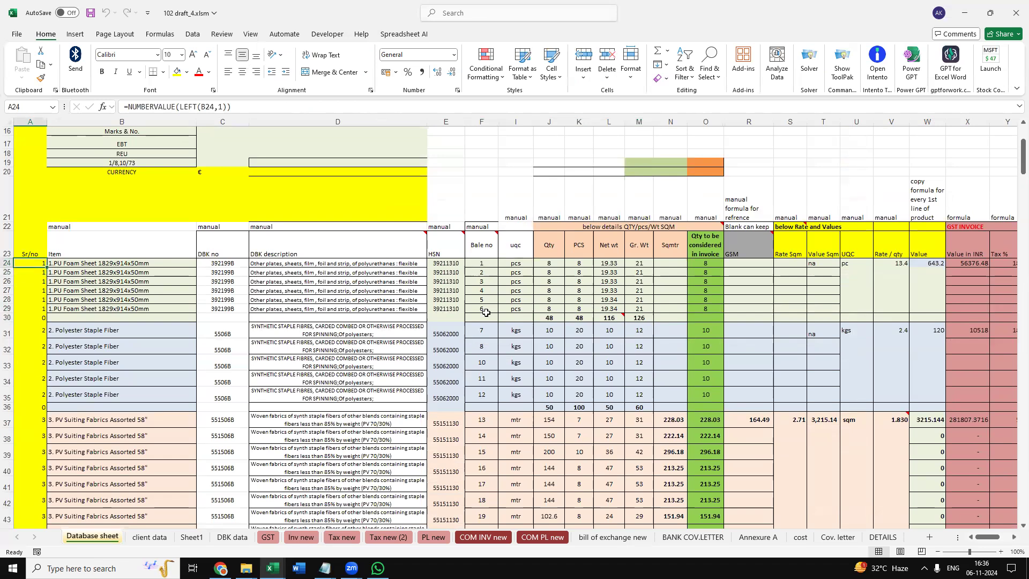
- Compare the Polyester Staple Fiber package number in C23 of the invoice with its Sr/no and first and last bale numbers
{"action": "left_click", "coordinate": [39, 336]}
{"action": "left_click", "coordinate": [301, 537]}
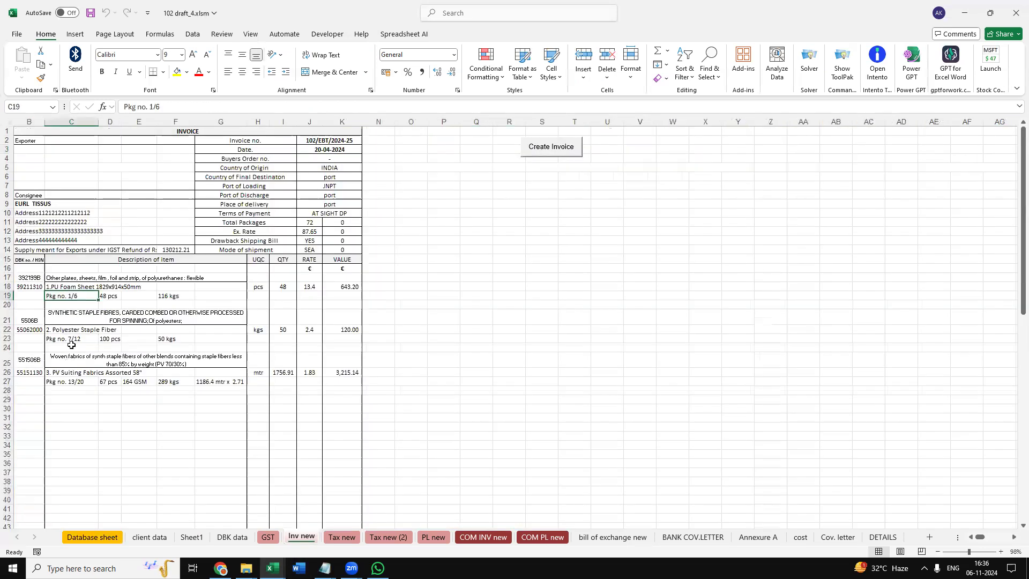
{"action": "left_click", "coordinate": [75, 342]}
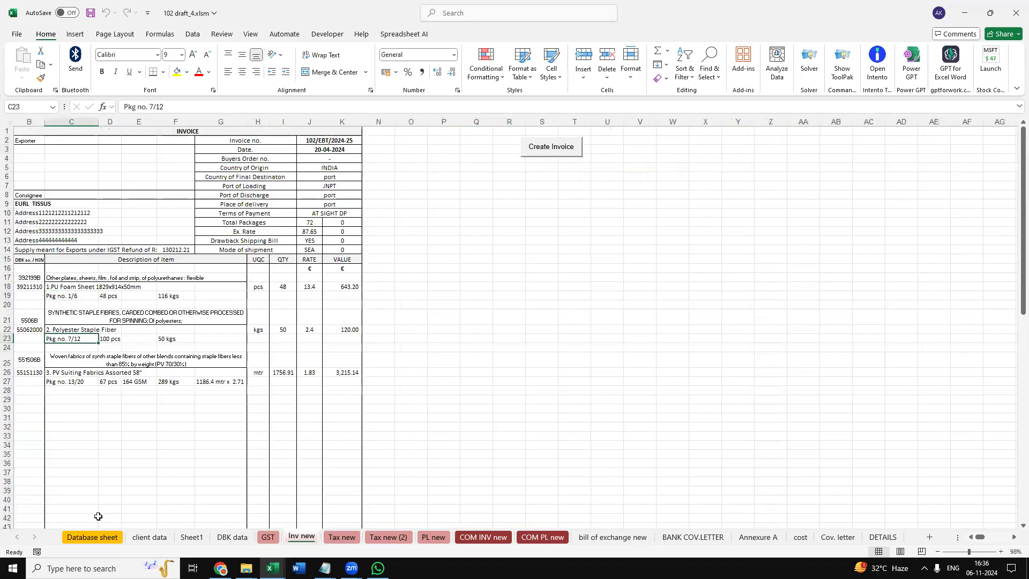
{"action": "left_click", "coordinate": [86, 537]}
{"action": "left_click", "coordinate": [474, 333]}
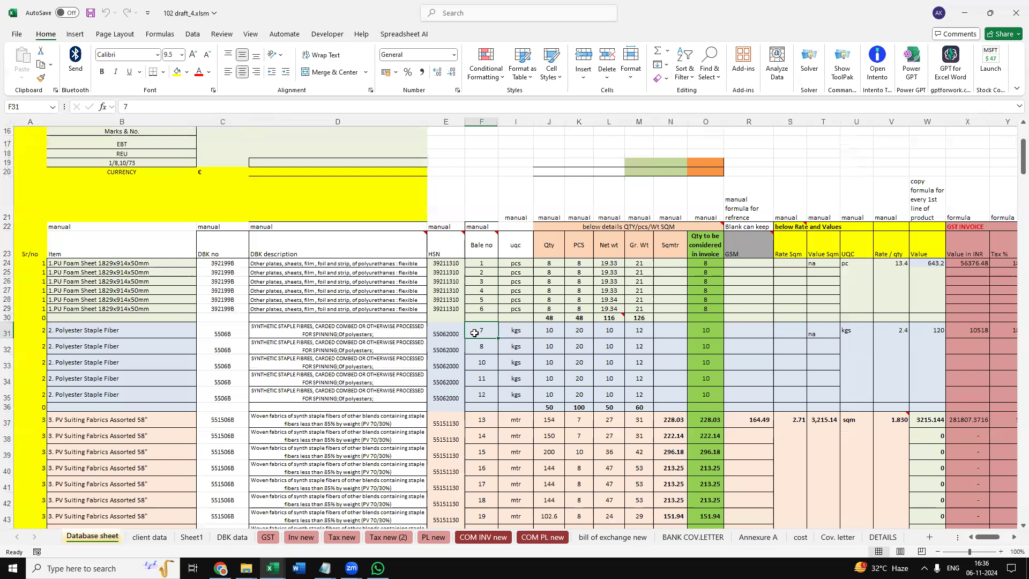
{"action": "left_click", "coordinate": [491, 397]}
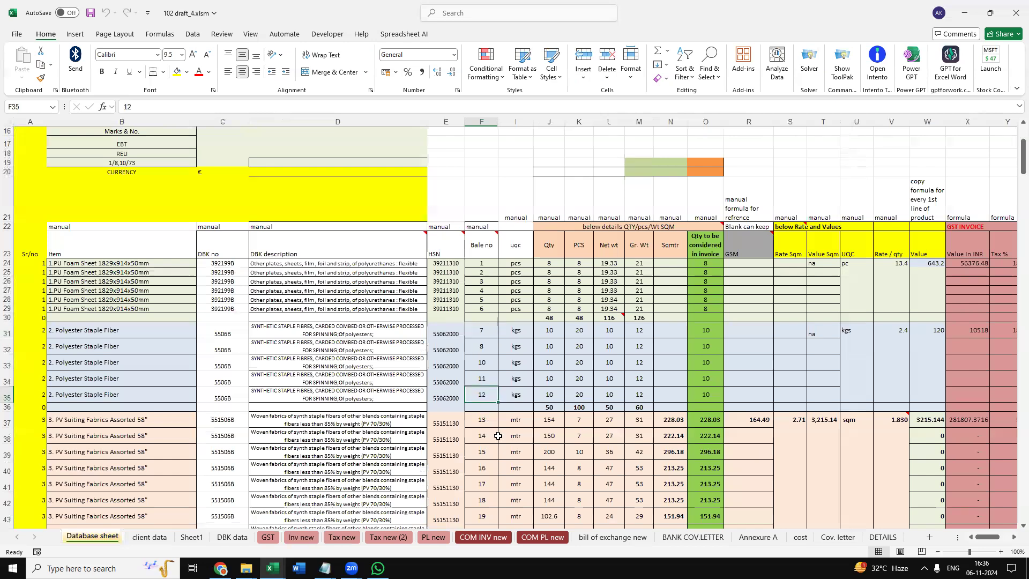
- Compare the PV Suiting Fabrics bale numbers in F37:F44 and Sr/no in A37 with the package number on the invoice
{"action": "scroll", "coordinate": [489, 434], "scroll_direction": "down", "scroll_amount": 2}
{"action": "left_click", "coordinate": [481, 311]}
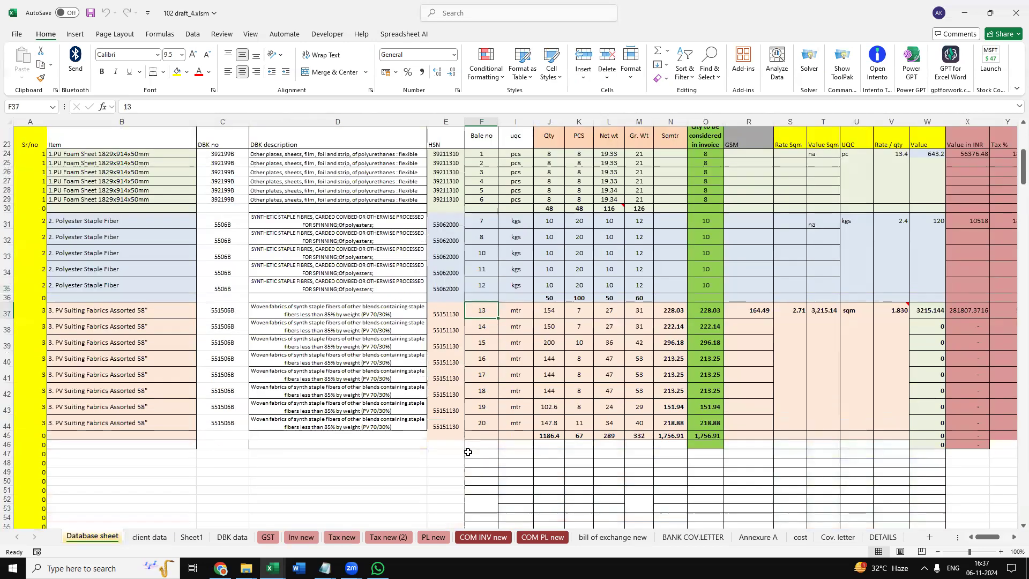
{"action": "key", "text": "ctrl+Down"}
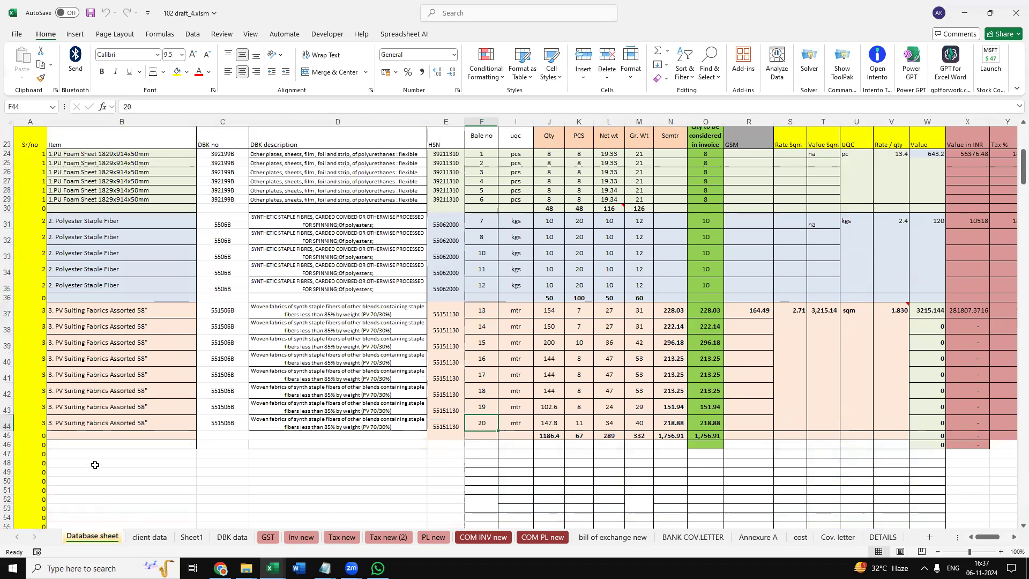
{"action": "left_click", "coordinate": [33, 313]}
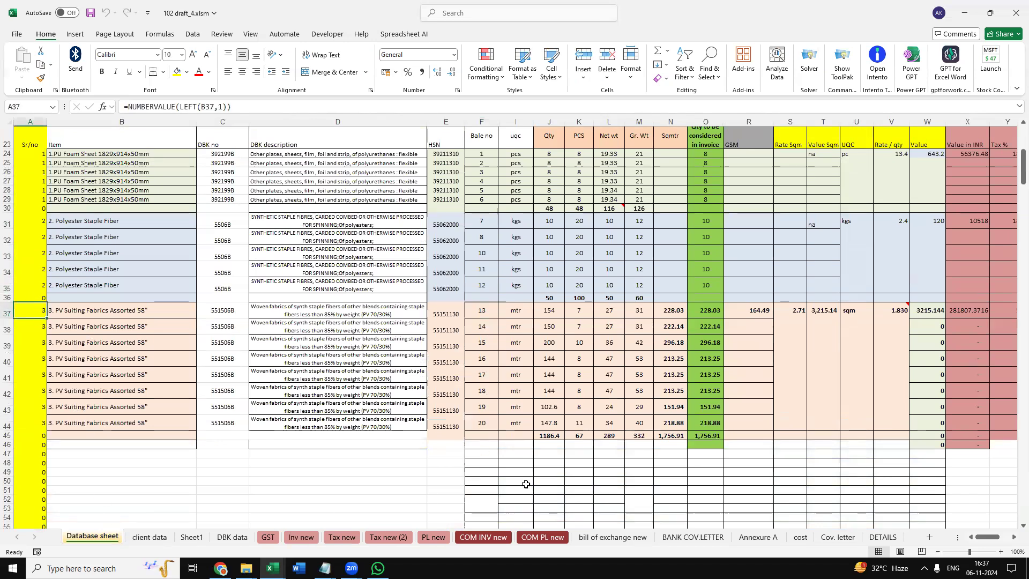
{"action": "left_click", "coordinate": [301, 537]}
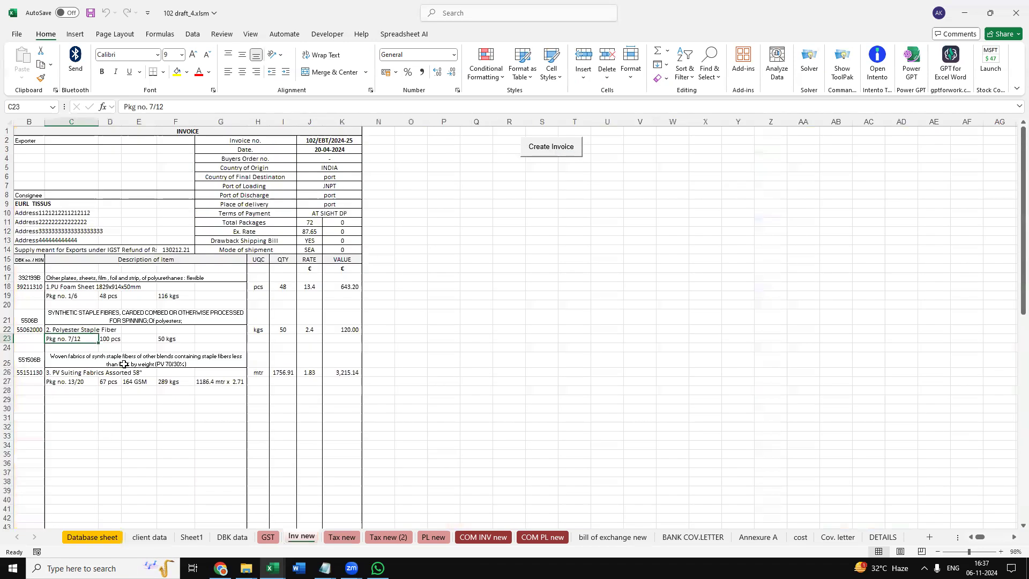
{"action": "left_click", "coordinate": [67, 382]}
{"action": "left_click", "coordinate": [138, 436]}
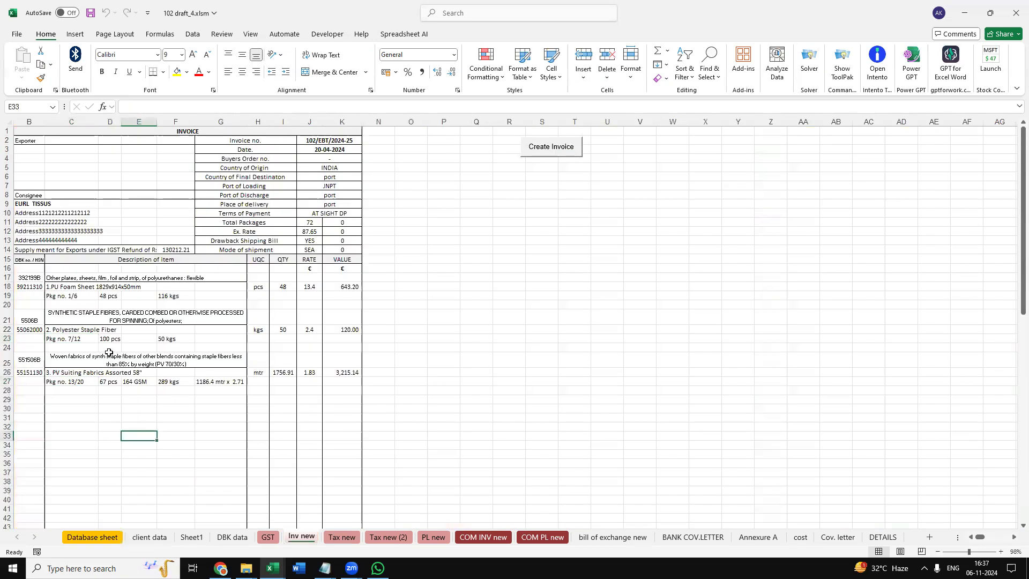
- Inspect the pieces cells D19, D23 and D27 and the PU Foam Sheet's quantity, rate and value on the invoice
{"action": "left_click", "coordinate": [113, 295]}
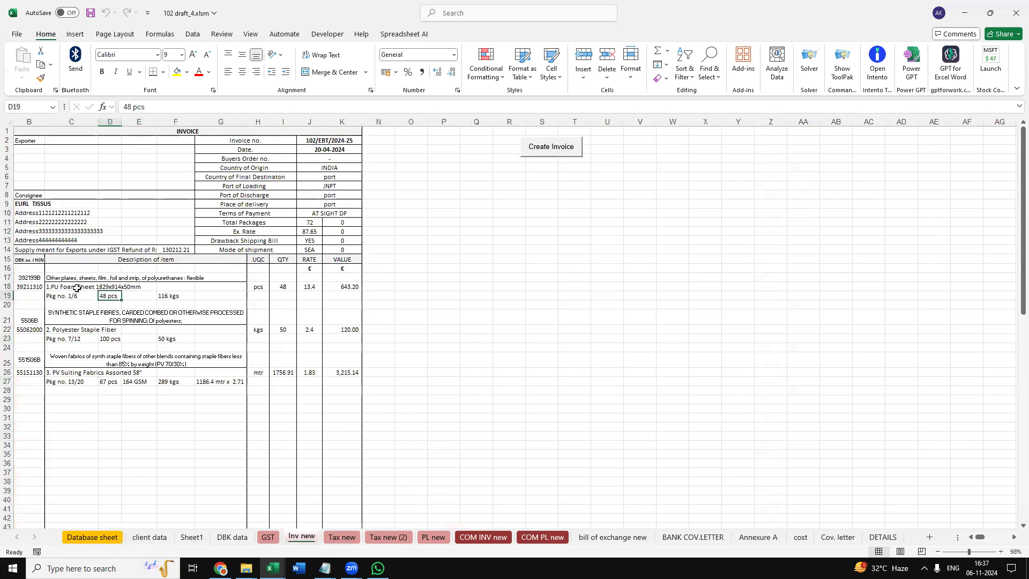
{"action": "left_click", "coordinate": [111, 339]}
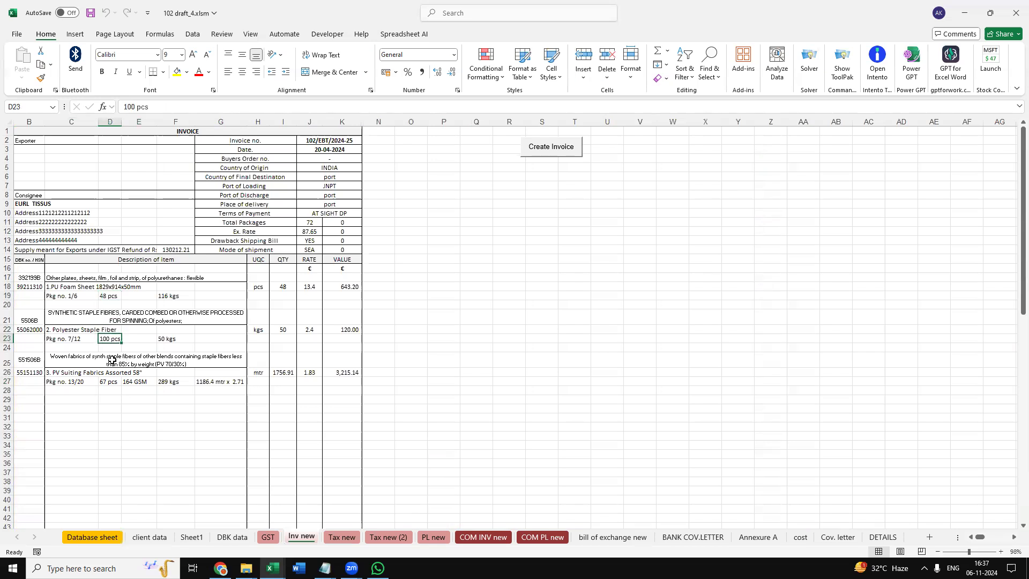
{"action": "left_click", "coordinate": [113, 383]}
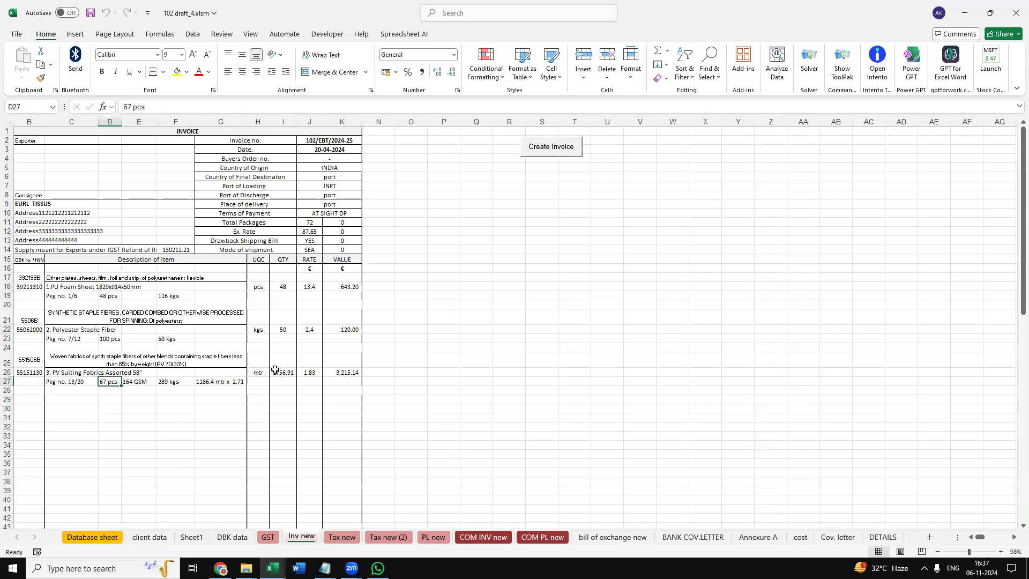
{"action": "left_click", "coordinate": [285, 285]}
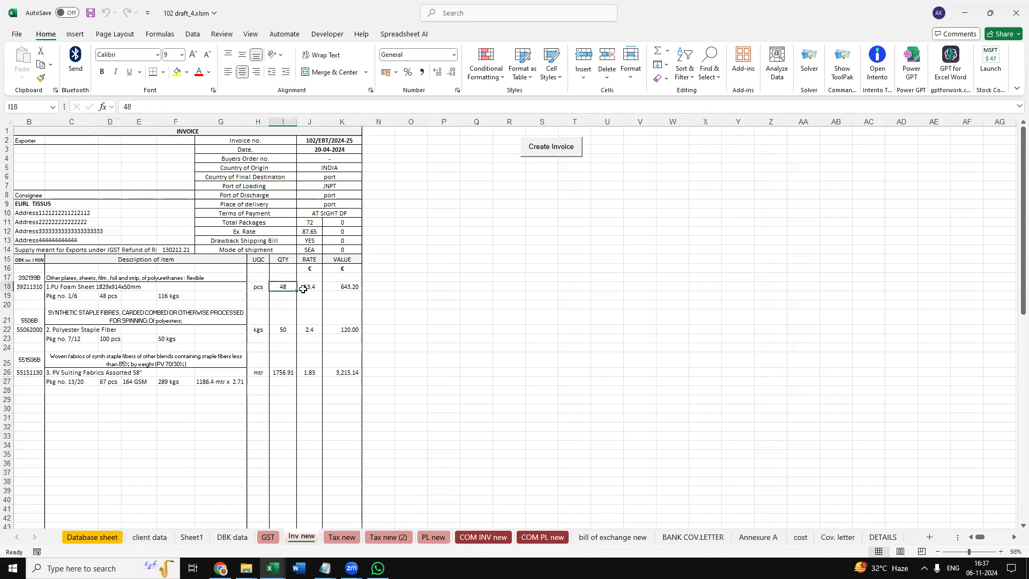
{"action": "left_click", "coordinate": [313, 286]}
{"action": "left_click", "coordinate": [332, 284]}
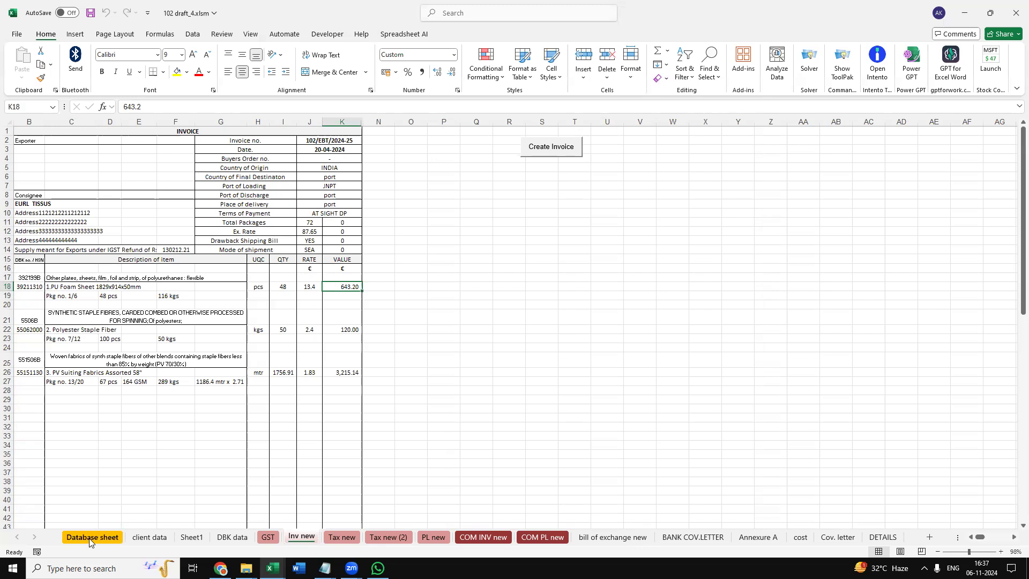
- Look over the Database sheet, Sheet1 and DBK data sheets that feed the invoice, and return to Inv new
{"action": "left_click", "coordinate": [106, 537]}
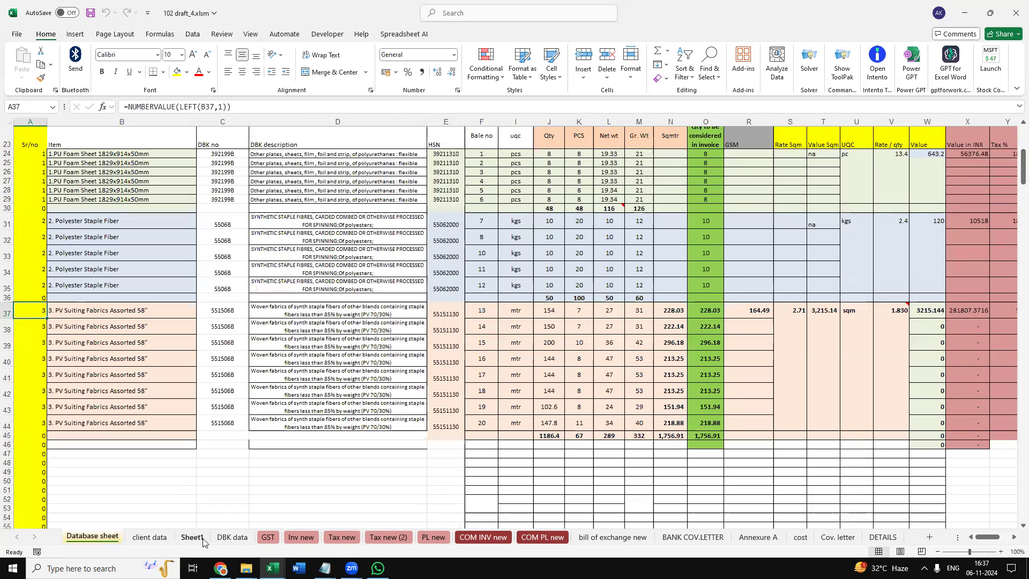
{"action": "left_click", "coordinate": [199, 536]}
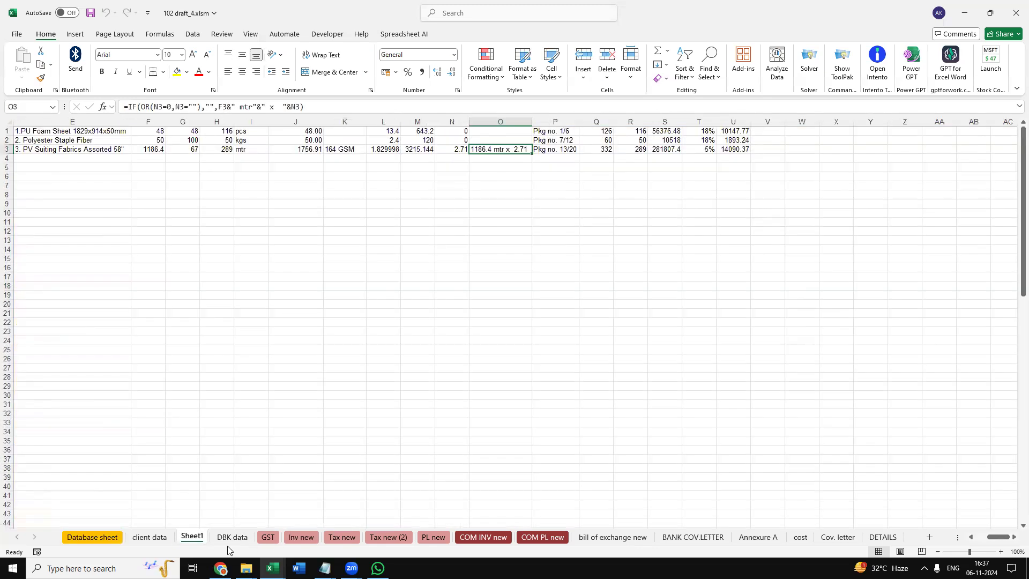
{"action": "left_click", "coordinate": [234, 541]}
{"action": "left_click", "coordinate": [301, 537]}
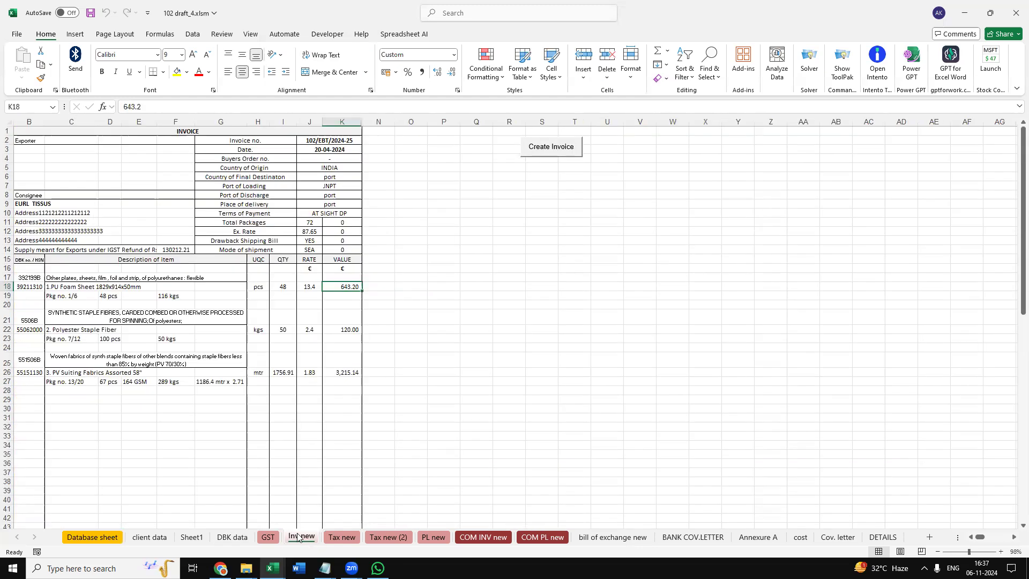
- Inspect the consignee address cells and the name formula in B9 on the Inv new sheet
{"action": "left_click", "coordinate": [45, 216]}
{"action": "left_click", "coordinate": [32, 232]}
{"action": "left_click", "coordinate": [29, 205]}
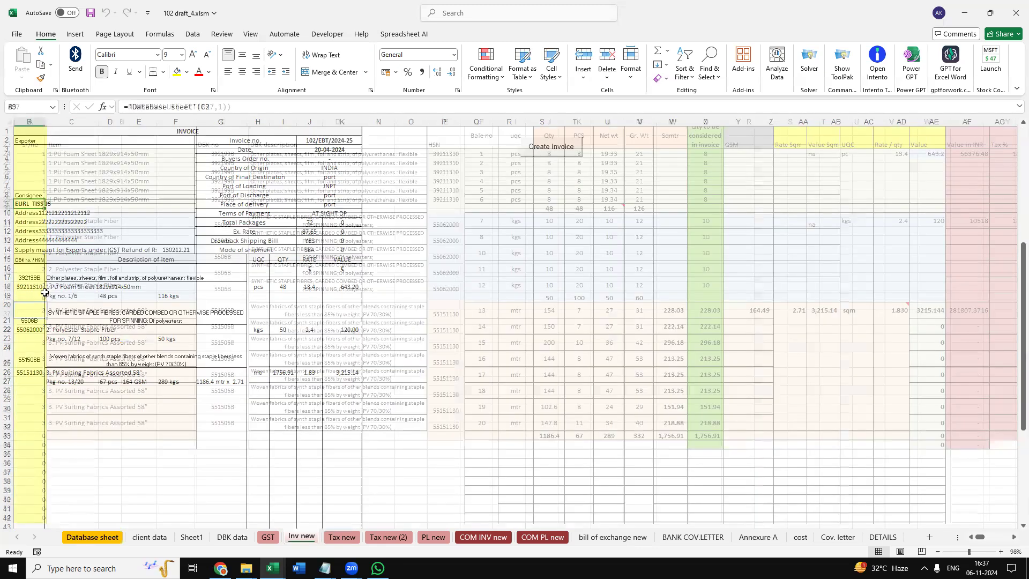
- Set the consignee name in C2 of the Database sheet to Test1 Name
{"action": "left_click", "coordinate": [220, 138]}
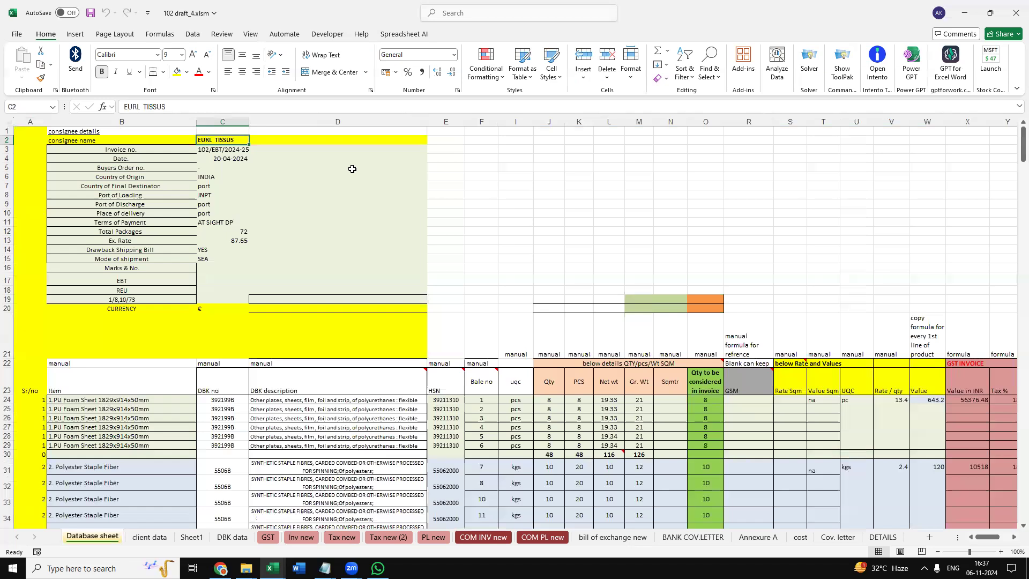
{"action": "type", "text": "Test"}
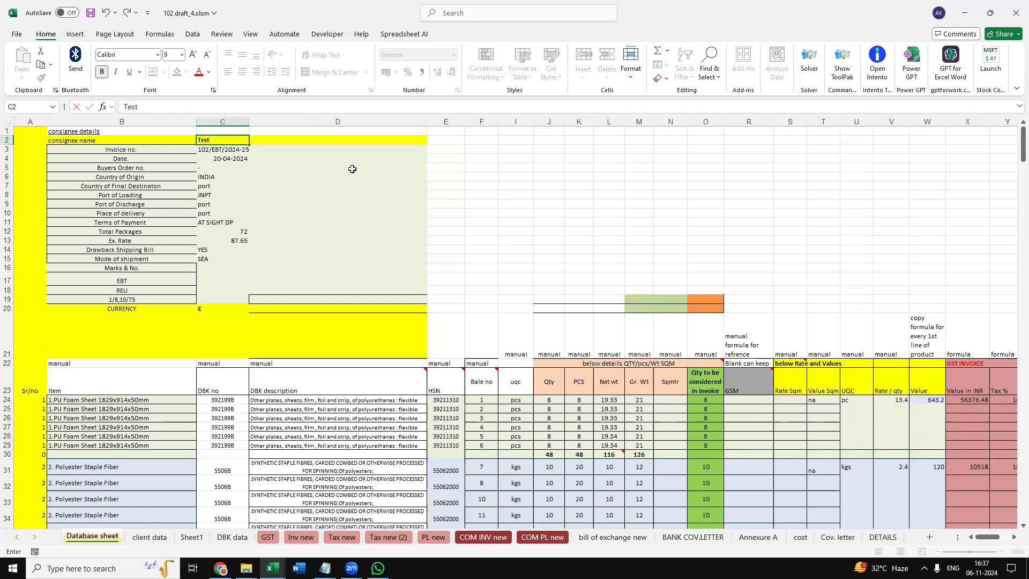
{"action": "type", "text": "1 Name"}
{"action": "left_click", "coordinate": [303, 279]}
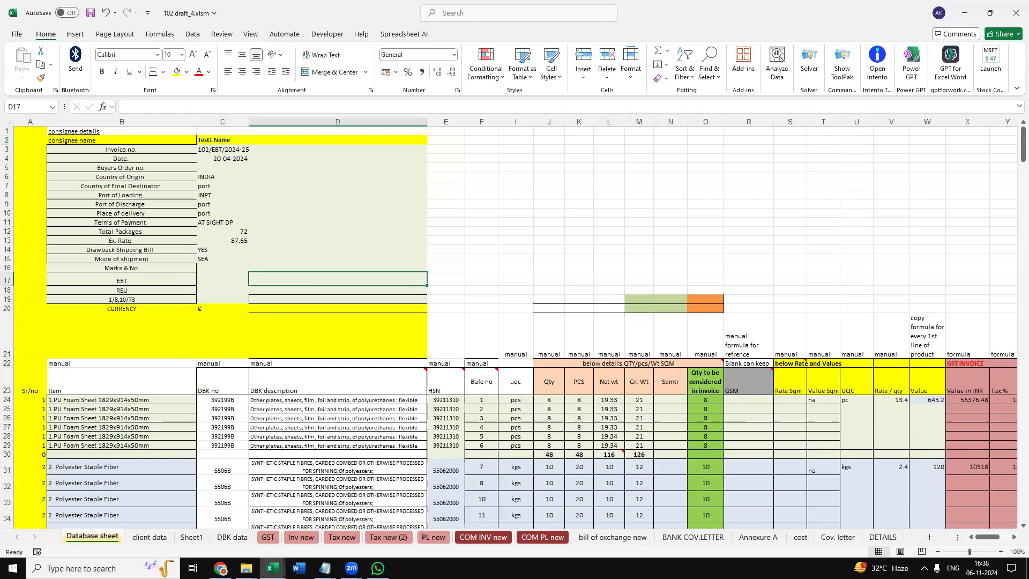
- Examine the VLOOKUP address formula in B10 of the invoice against the consignee list on the client data sheet
{"action": "left_click", "coordinate": [301, 536]}
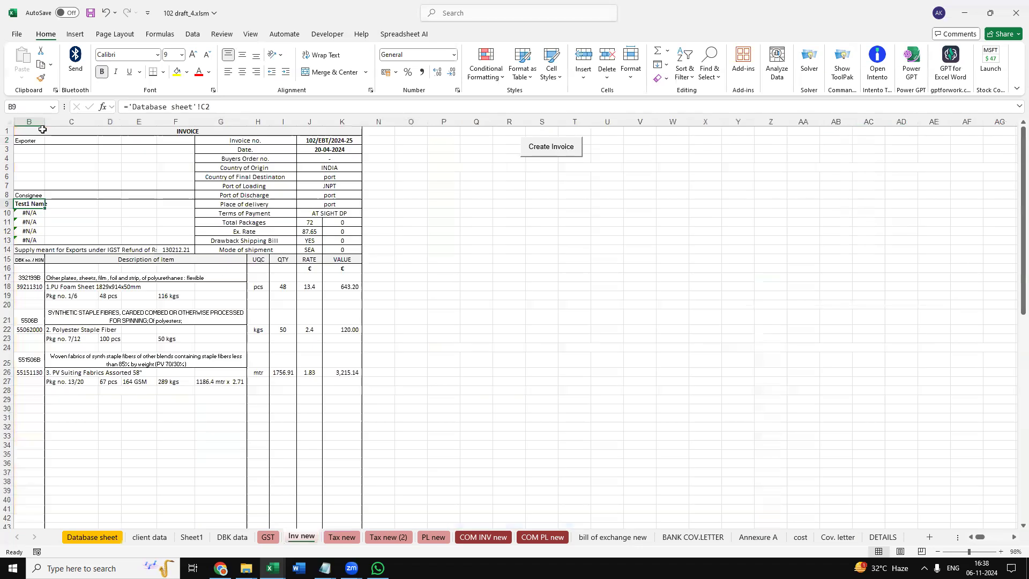
{"action": "key", "text": "ctrl+Home"}
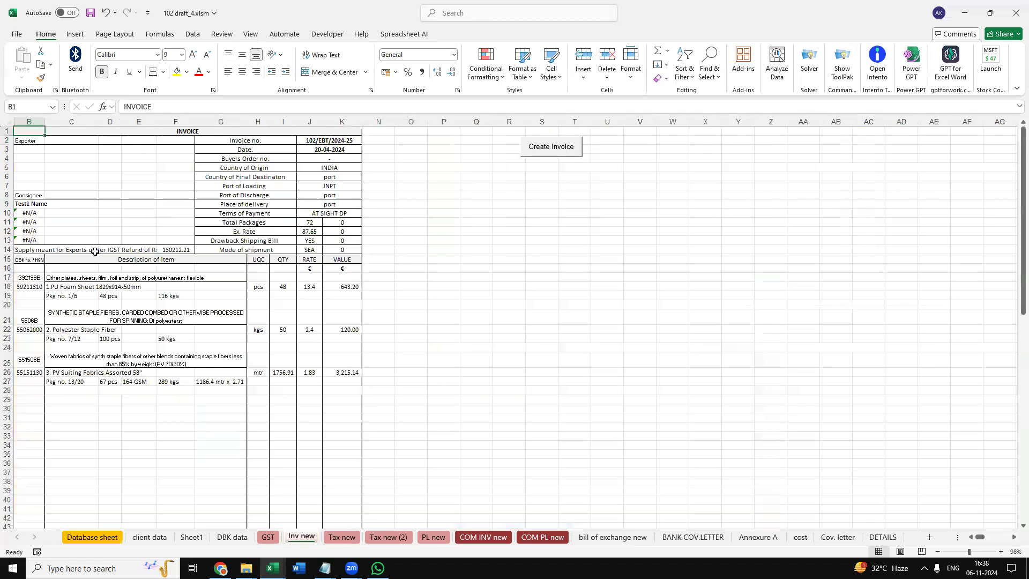
{"action": "left_click", "coordinate": [29, 213]}
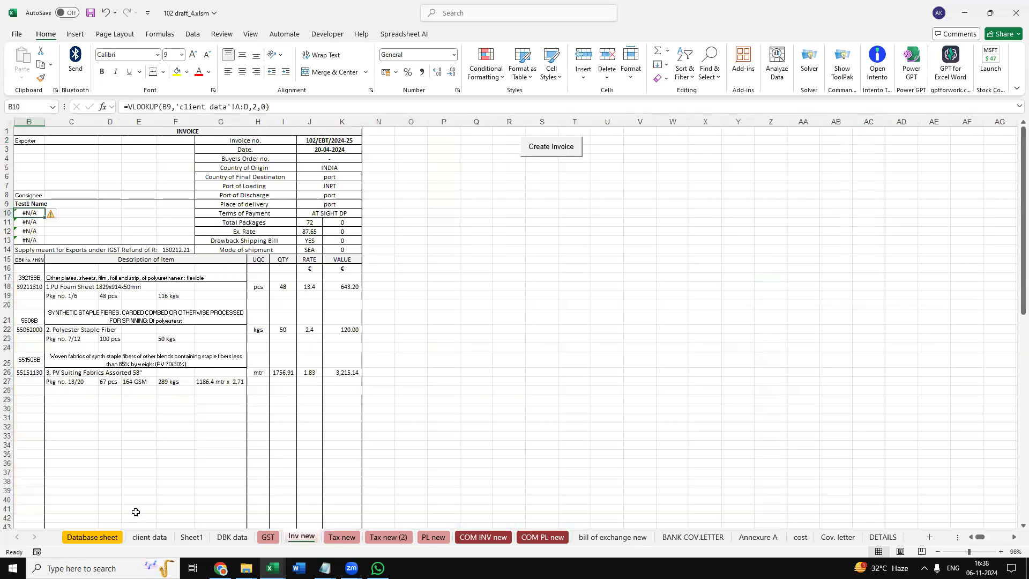
{"action": "left_click", "coordinate": [150, 538]}
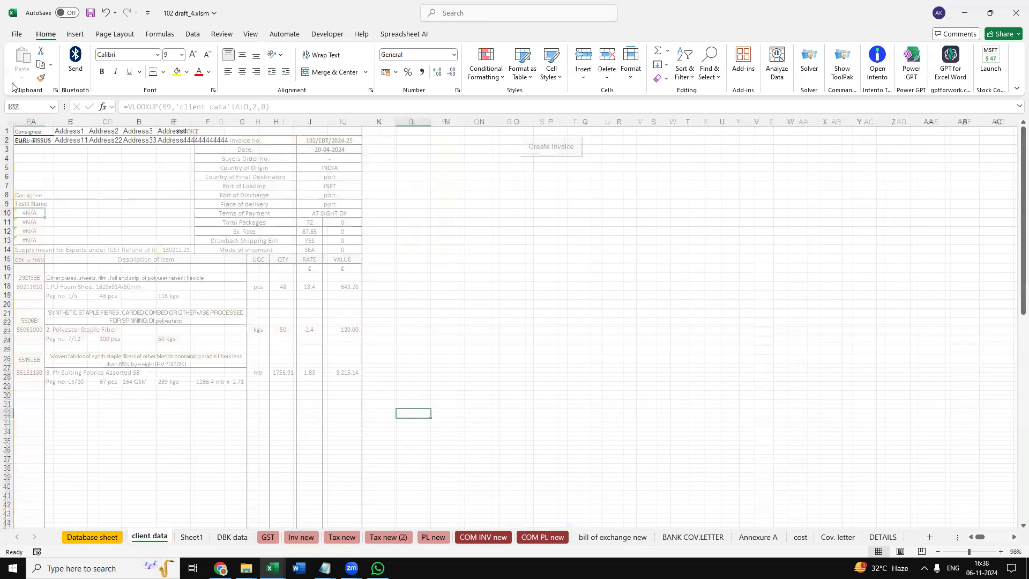
{"action": "left_click", "coordinate": [29, 141]}
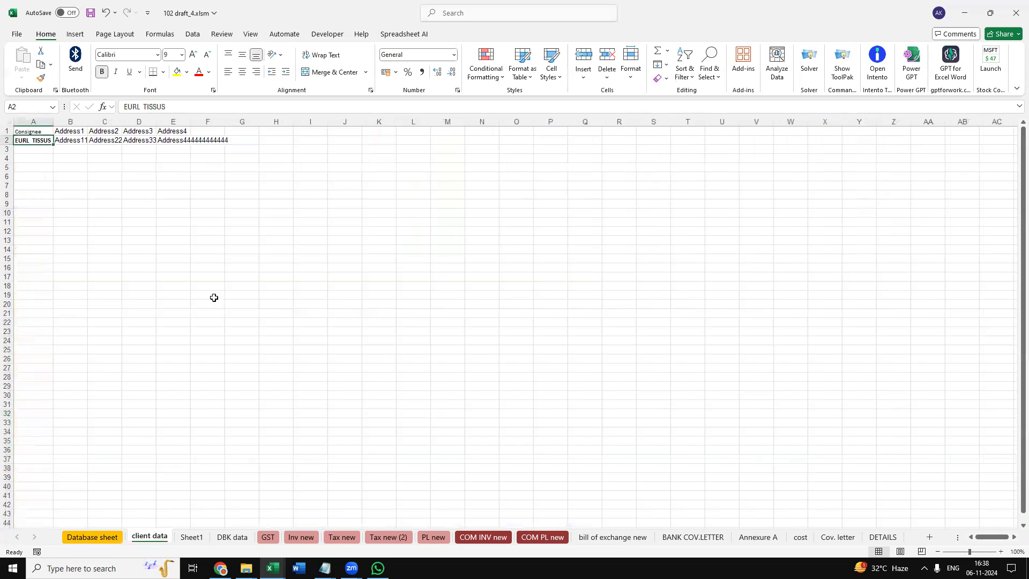
{"action": "key", "text": "ctrl+c"}
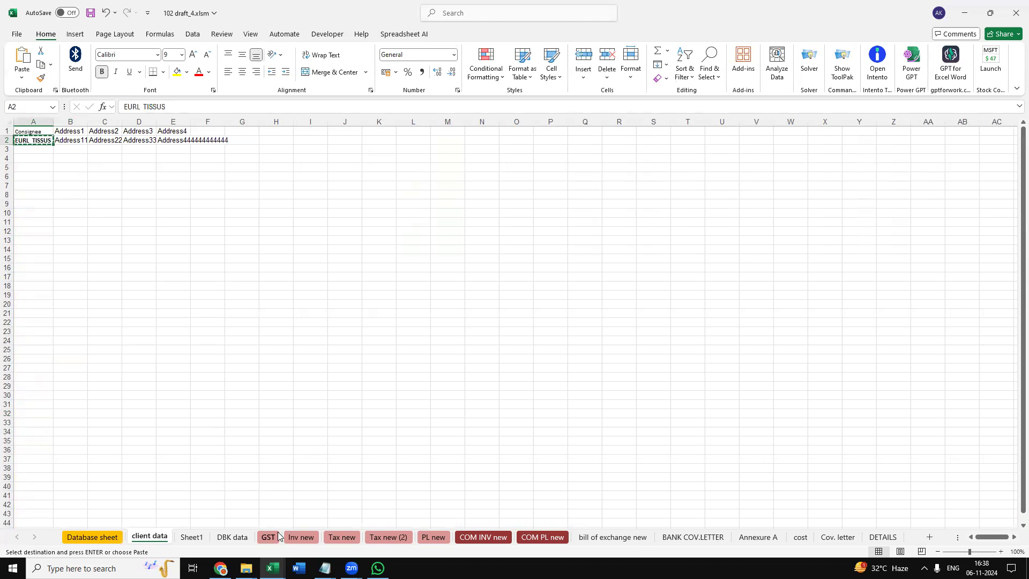
{"action": "left_click", "coordinate": [301, 537]}
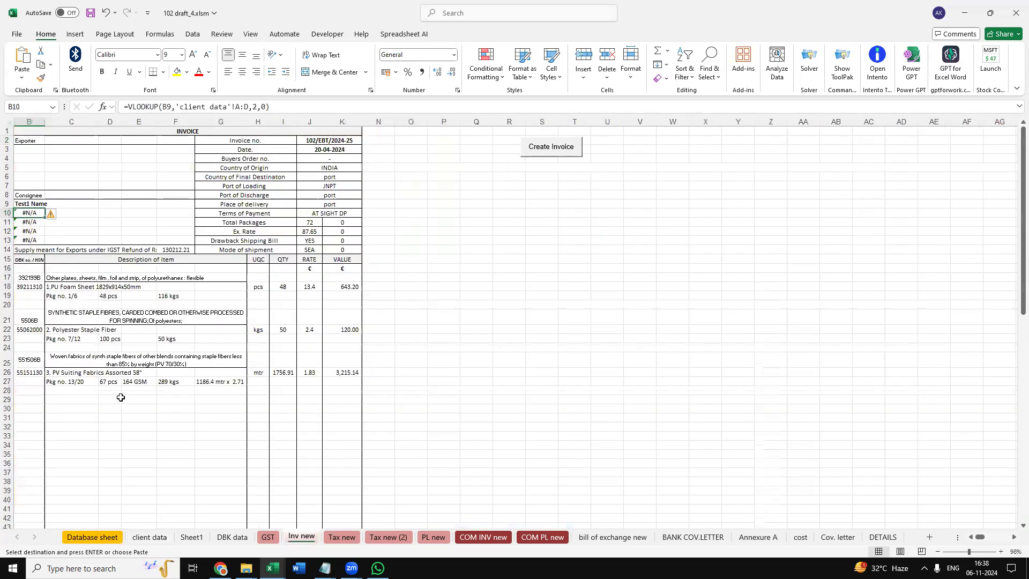
{"action": "left_click", "coordinate": [145, 537]}
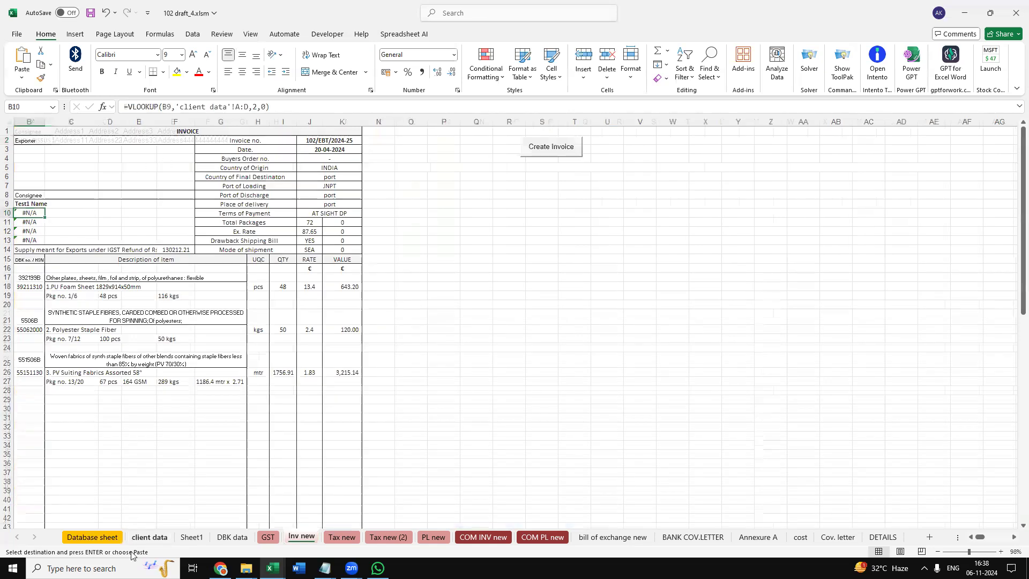
- Add a consignee Test1 in A3 of the client data sheet and fill its four addresses down from row 2
{"action": "left_click", "coordinate": [33, 150]}
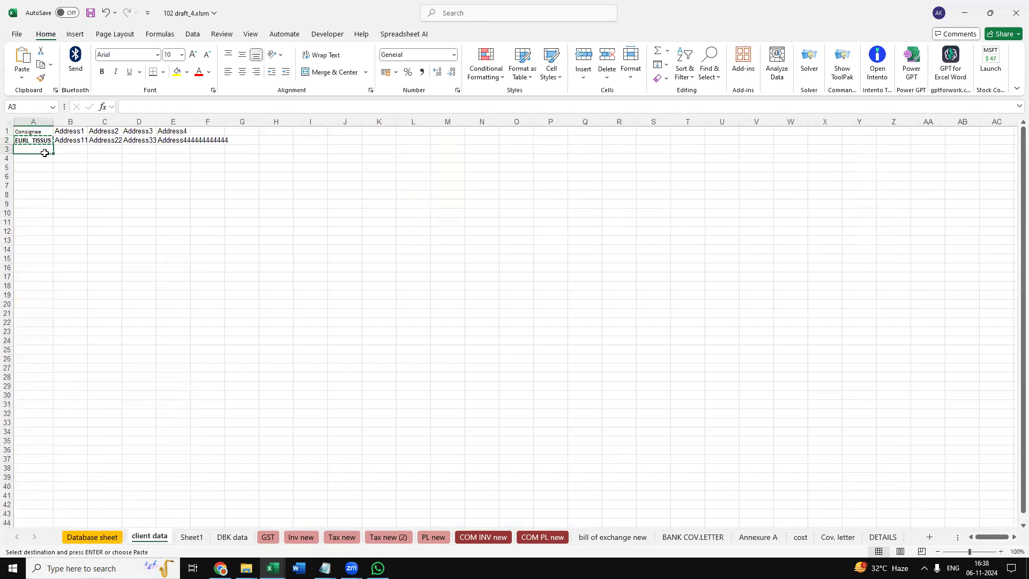
{"action": "type", "text": "Test1"}
{"action": "left_click_drag", "start_coordinate": [70, 141], "coordinate": [203, 148]}
{"action": "key", "text": "ctrl+d"}
{"action": "left_click", "coordinate": [117, 248]}
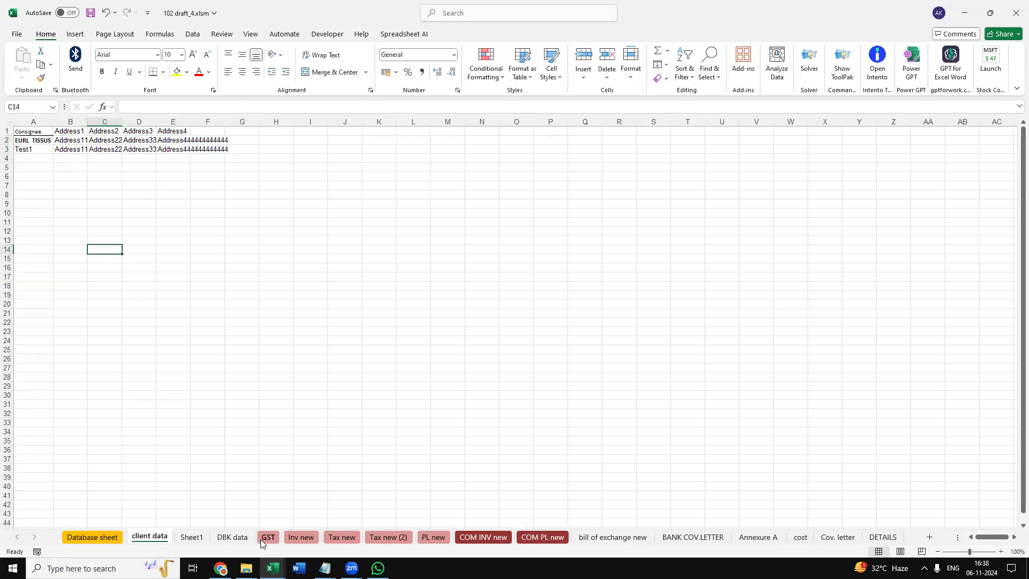
- Replace the consignee name in A3 of client data with Test1 Name copied from C2 of the Database sheet
{"action": "left_click", "coordinate": [298, 537]}
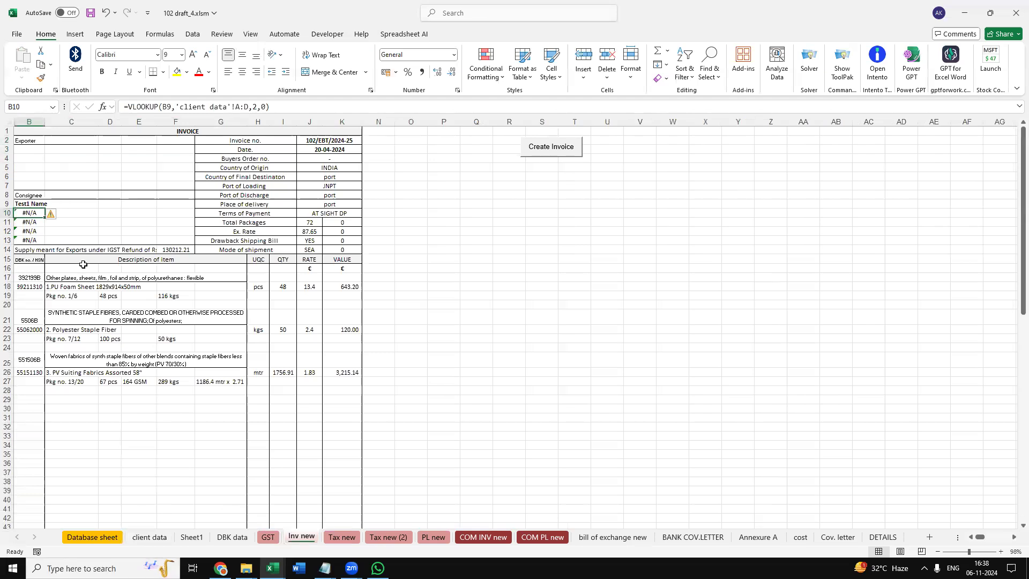
{"action": "left_click", "coordinate": [107, 538]}
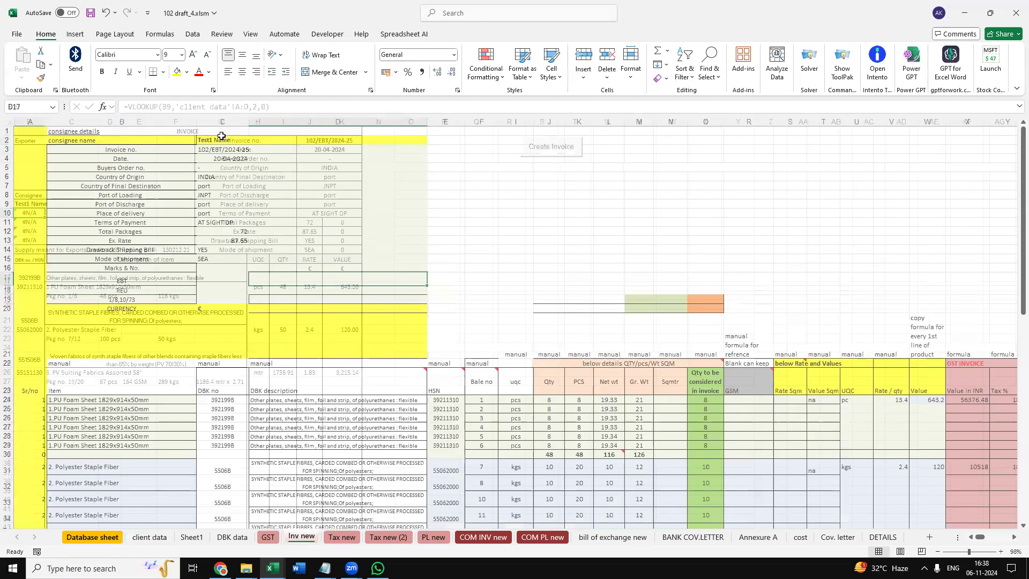
{"action": "left_click", "coordinate": [150, 537]}
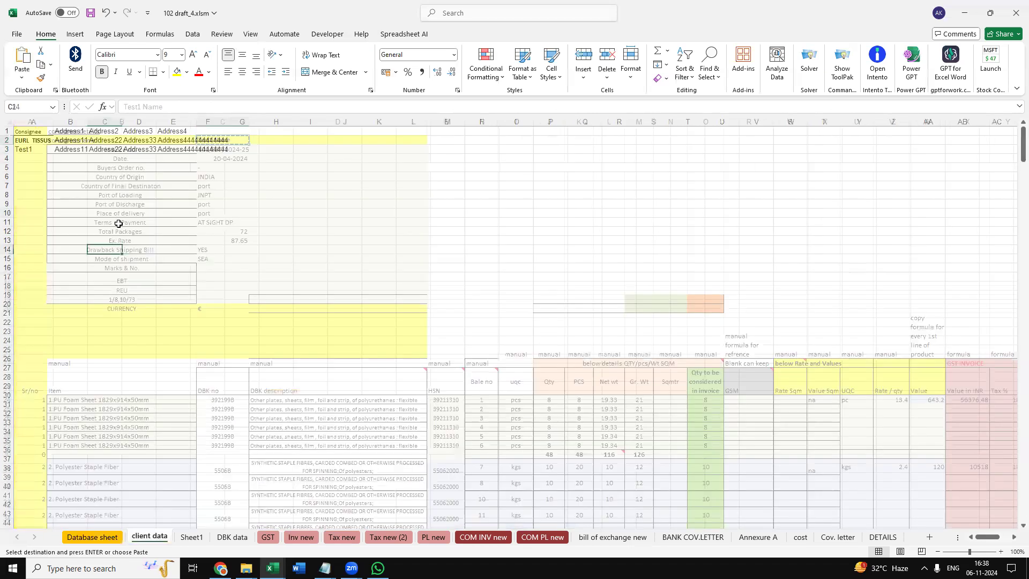
{"action": "left_click", "coordinate": [29, 149]}
{"action": "key", "text": "ctrl+v"}
{"action": "left_click", "coordinate": [255, 340]}
- Check the consignee name and address lines on the Inv new sheet
{"action": "left_click", "coordinate": [301, 537]}
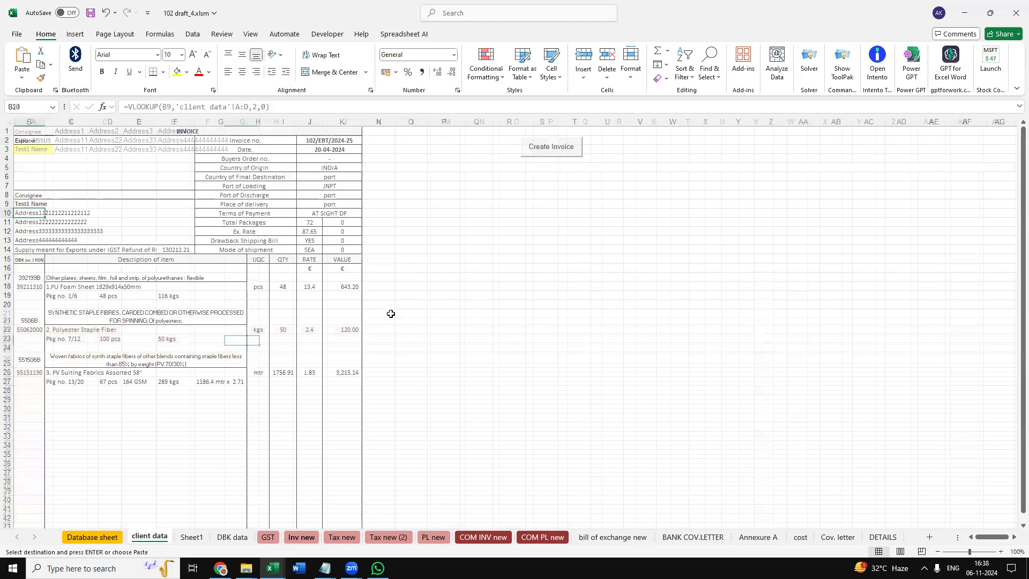
{"action": "left_click", "coordinate": [99, 266]}
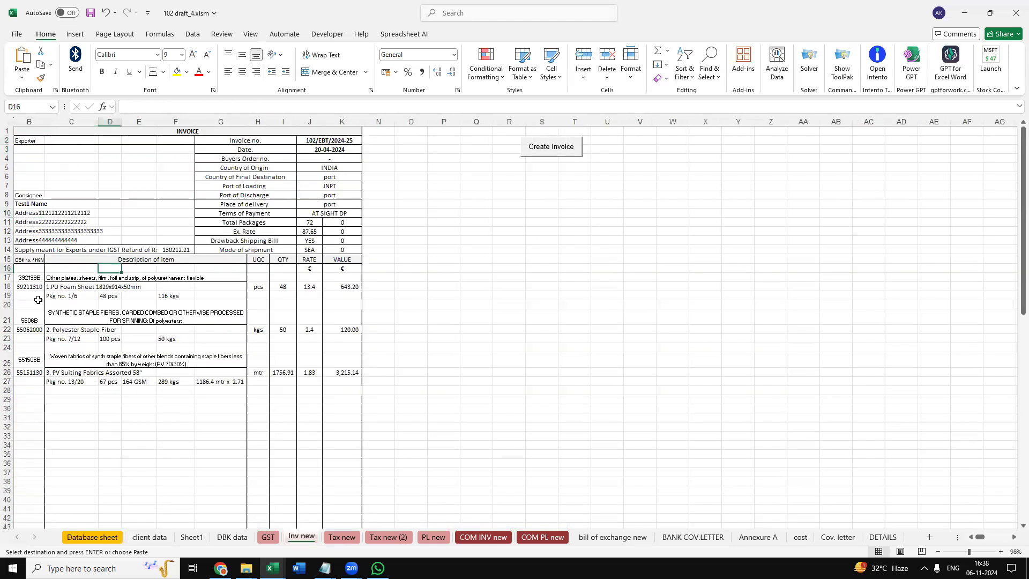
{"action": "left_click", "coordinate": [77, 214]}
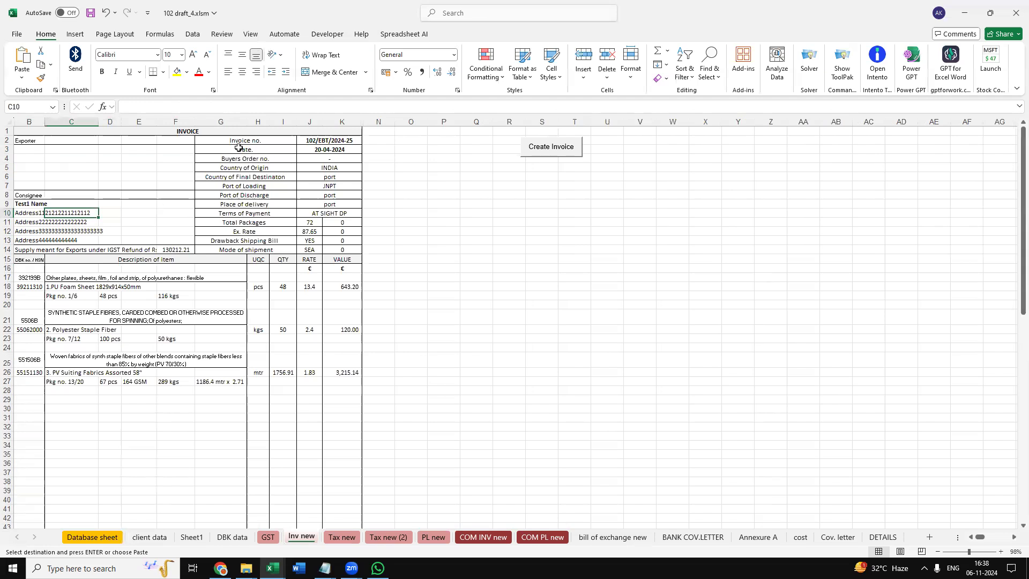
- Inspect the invoice header fields from buyer's order number to mode of shipment and compare them with the Database sheet's consignee details
{"action": "left_click", "coordinate": [254, 160]}
{"action": "left_click", "coordinate": [347, 155]}
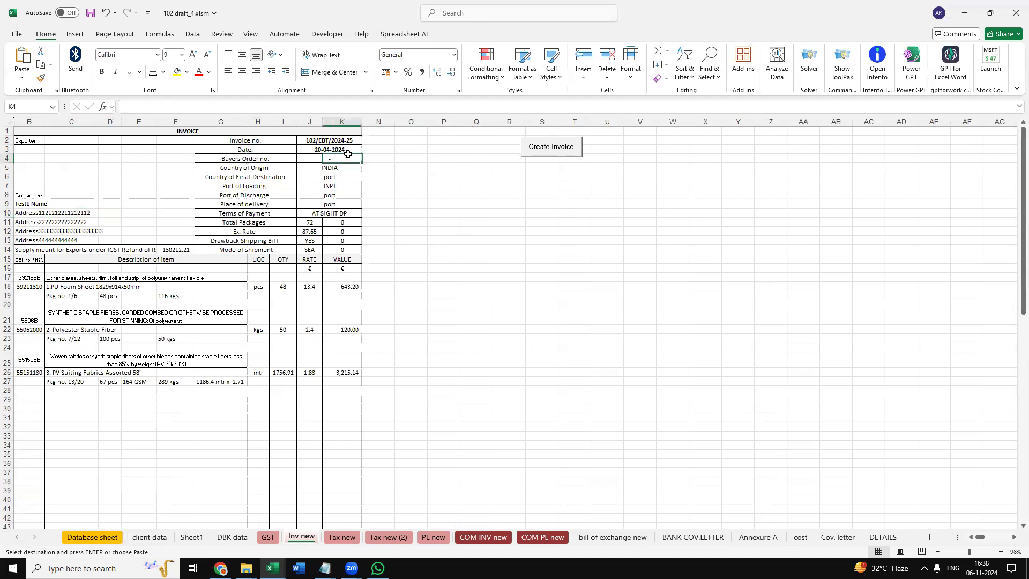
{"action": "left_click", "coordinate": [324, 200]}
{"action": "left_click", "coordinate": [232, 223]}
{"action": "left_click", "coordinate": [270, 241]}
{"action": "left_click", "coordinate": [267, 256]}
{"action": "left_click", "coordinate": [309, 250]}
{"action": "left_click", "coordinate": [310, 240]}
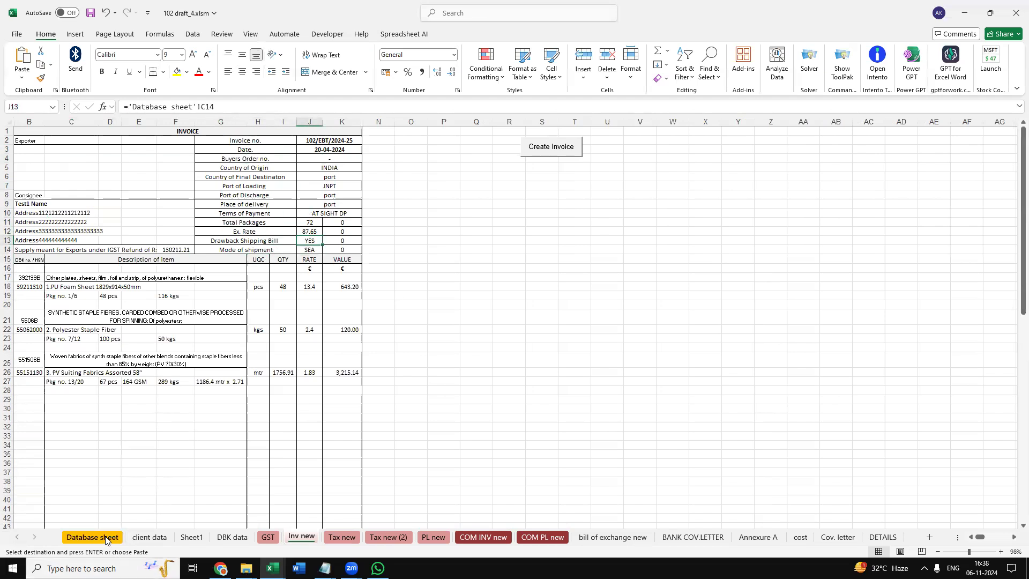
{"action": "left_click", "coordinate": [105, 540]}
{"action": "mouse_move", "coordinate": [254, 383]}
{"action": "key", "text": "Escape"}
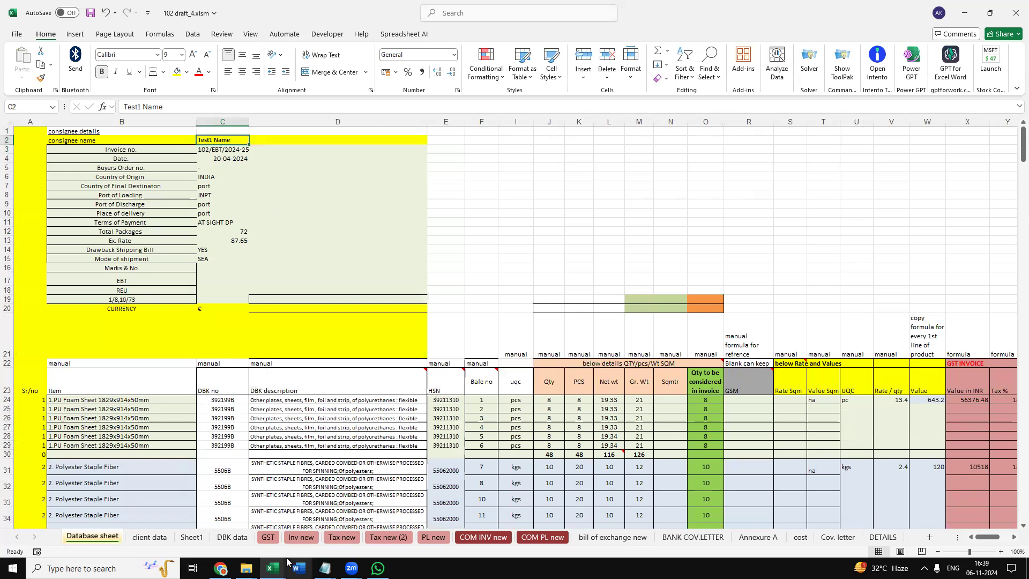
- Inspect the PV Suiting Fabrics rate in J26 on the Inv new sheet
{"action": "left_click", "coordinate": [301, 537]}
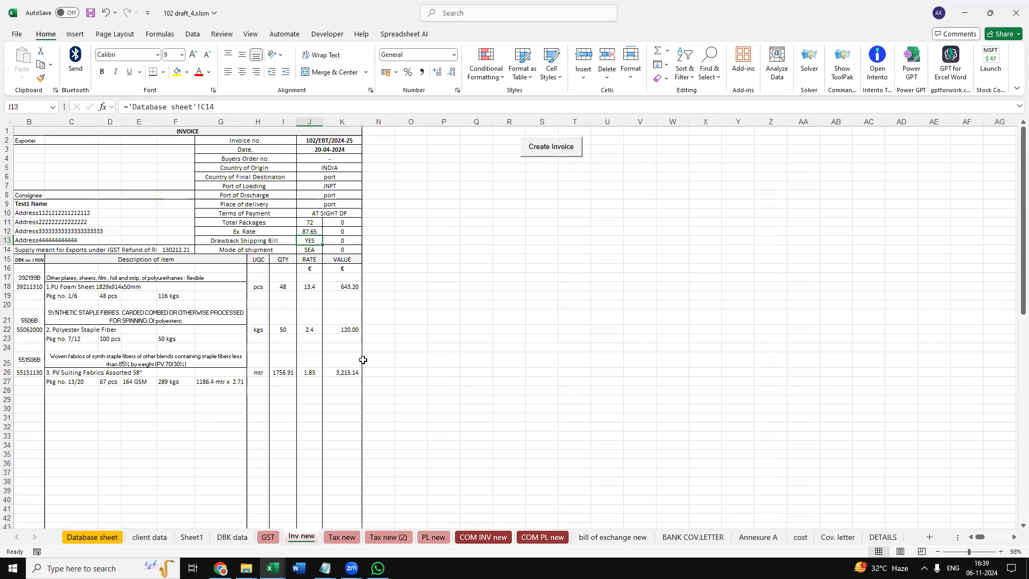
{"action": "left_click", "coordinate": [252, 364]}
{"action": "left_click", "coordinate": [324, 358]}
{"action": "left_click", "coordinate": [317, 375]}
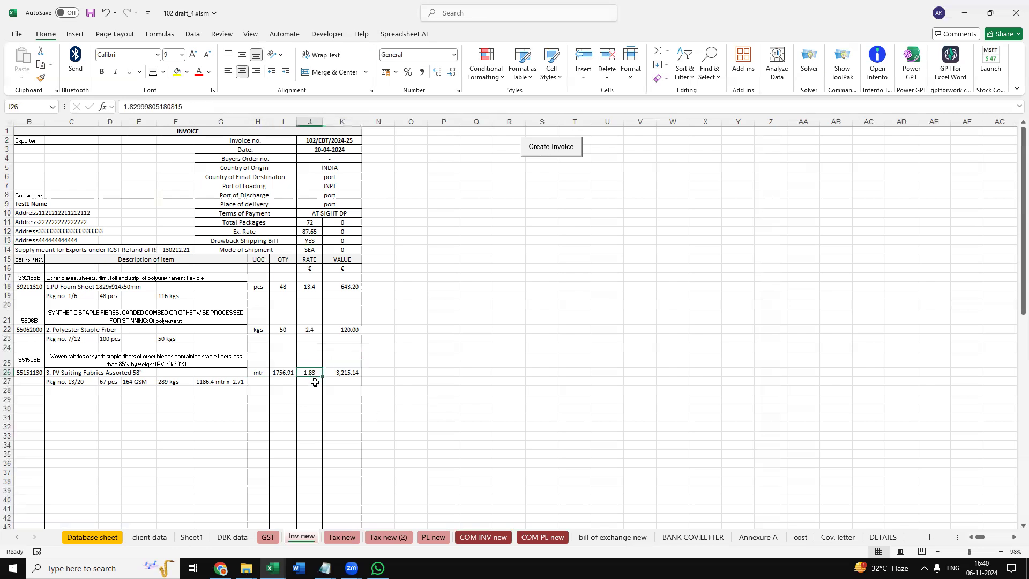